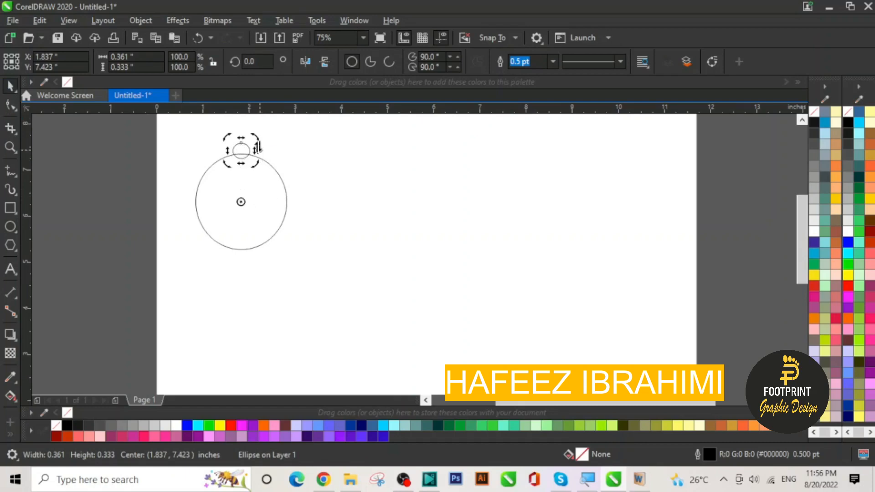
Copy the small circle rotated about 22° clockwise around the large circle's centre, and repeat the copy until it rings the large circle
drag(255, 136, 277, 151)
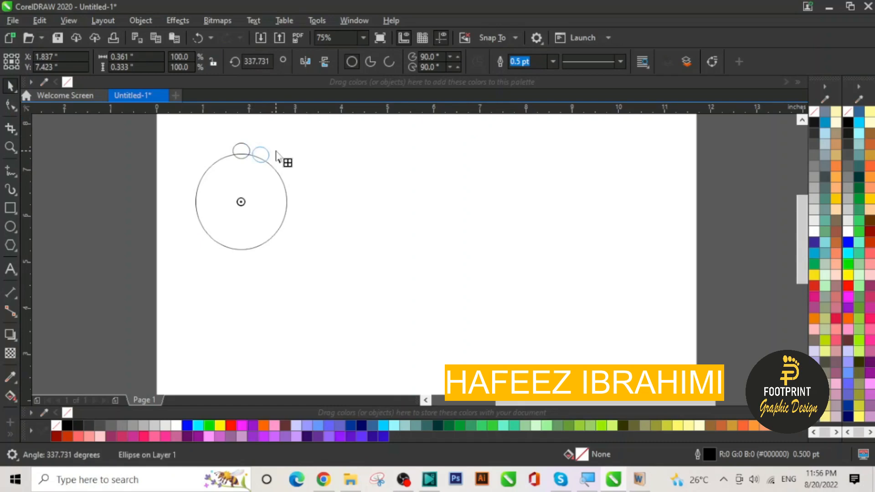
key(ctrl+r)
key(ctrl+r)
key(ctrl+r)
key(ctrl+r)
key(ctrl+r)
key(ctrl+r)
key(ctrl+r)
key(ctrl+r)
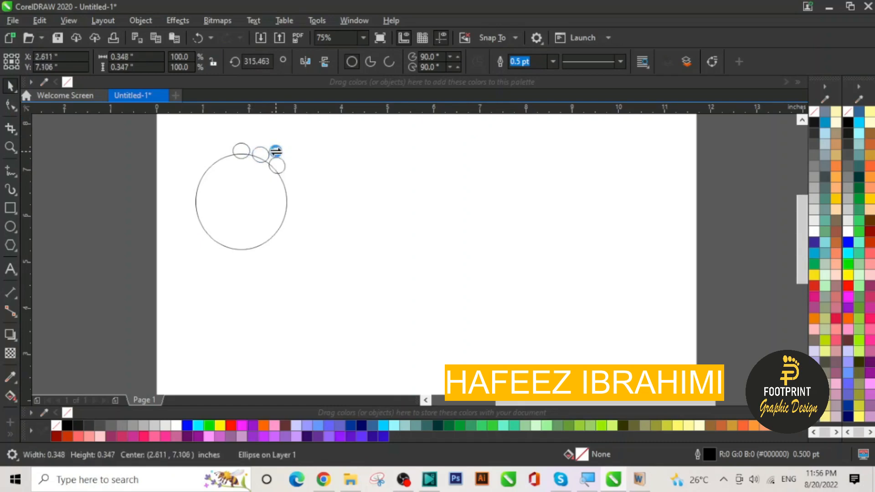
key(ctrl+r)
key(ctrl+r)
key(ctrl+r)
key(ctrl+r)
key(ctrl+r)
key(ctrl+r)
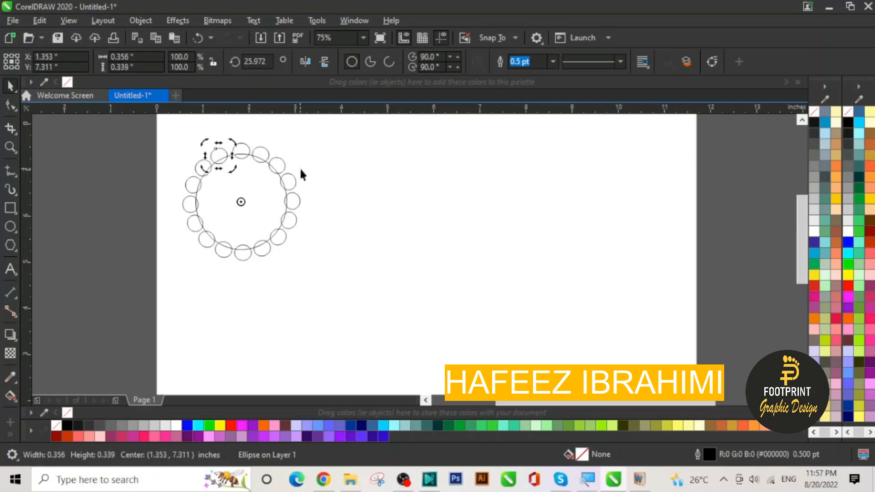
Select the large circle with its ring of small circles and weld them into one scalloped outline
drag(308, 132, 308, 143)
drag(174, 266, 171, 265)
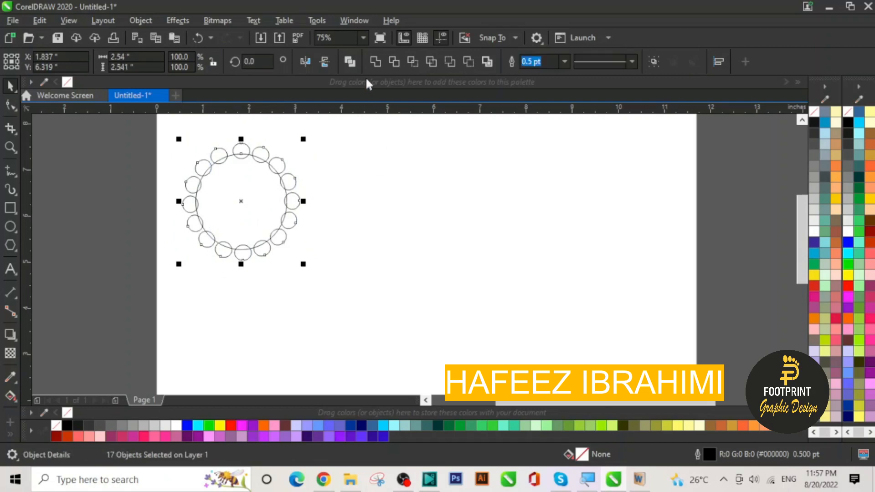
click(375, 62)
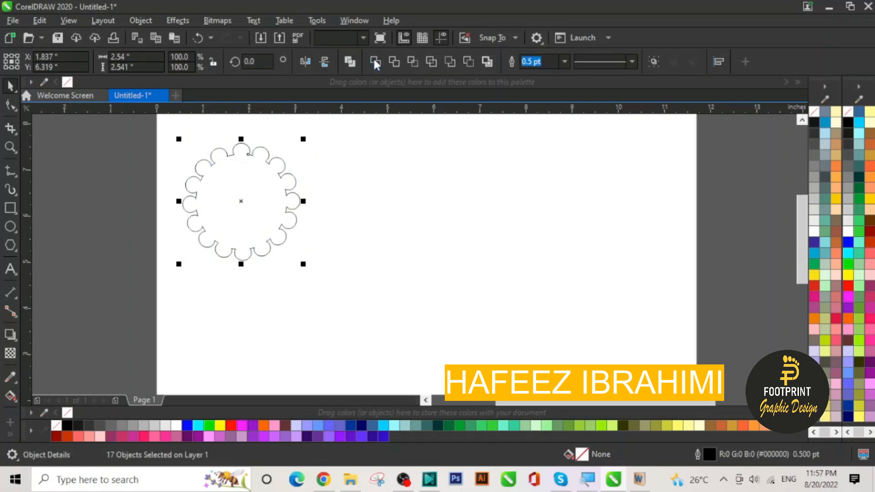
click(349, 175)
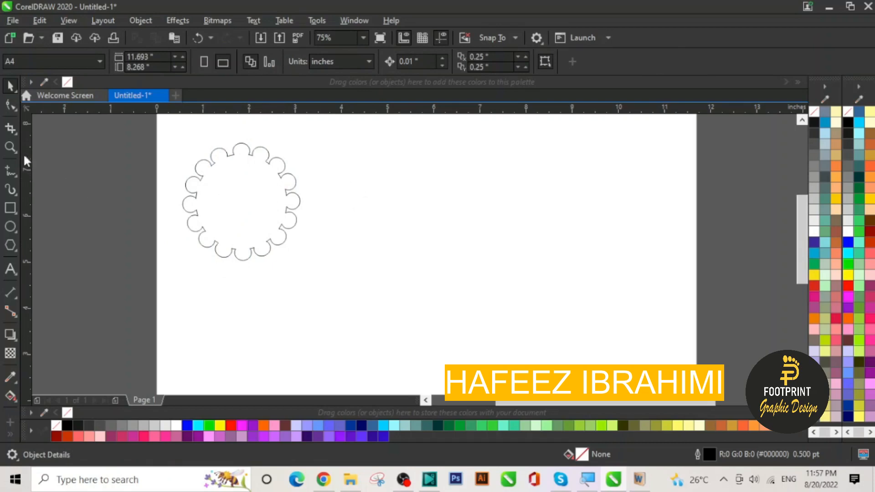
Draw a narrow vertical ellipse about 0.28 by 2.43 inches beside the scalloped shape and shift it slightly further away from it
click(10, 226)
drag(353, 151, 365, 266)
click(15, 90)
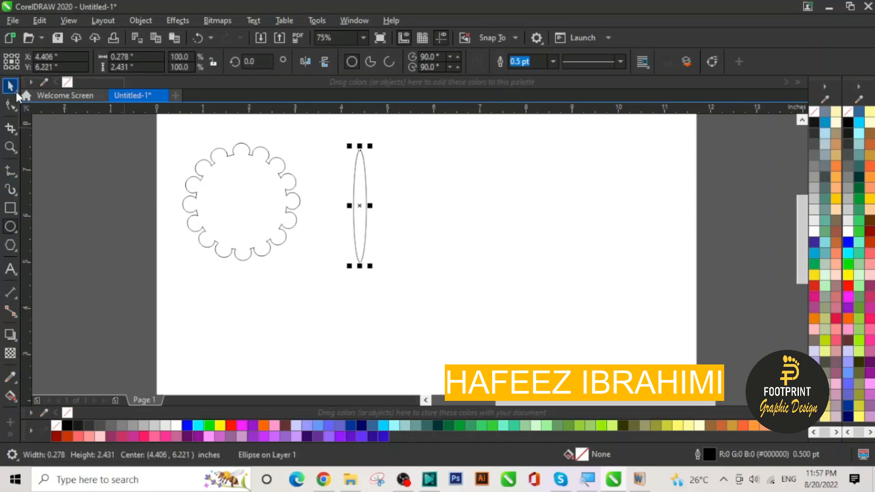
click(357, 201)
drag(361, 205, 380, 207)
Copy the narrow ellipse rotated about 11° clockwise around its own centre, and repeat the copy to complete a full rosette
click(381, 196)
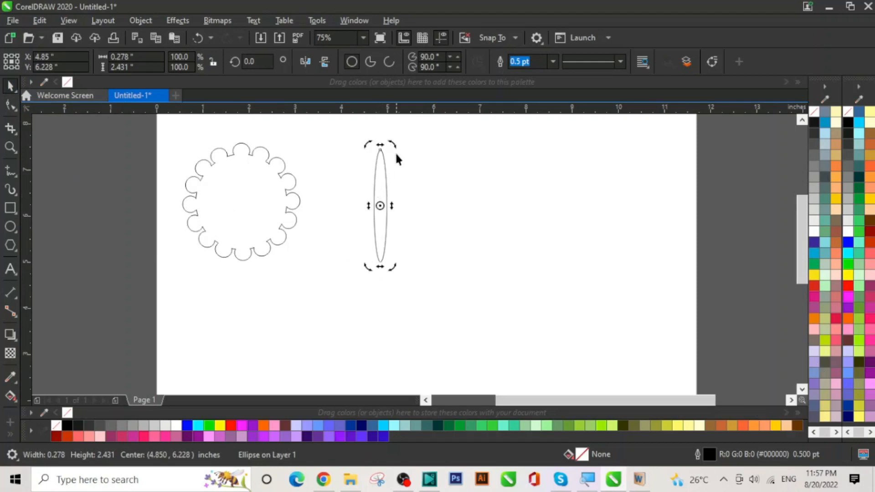
drag(395, 145, 401, 147)
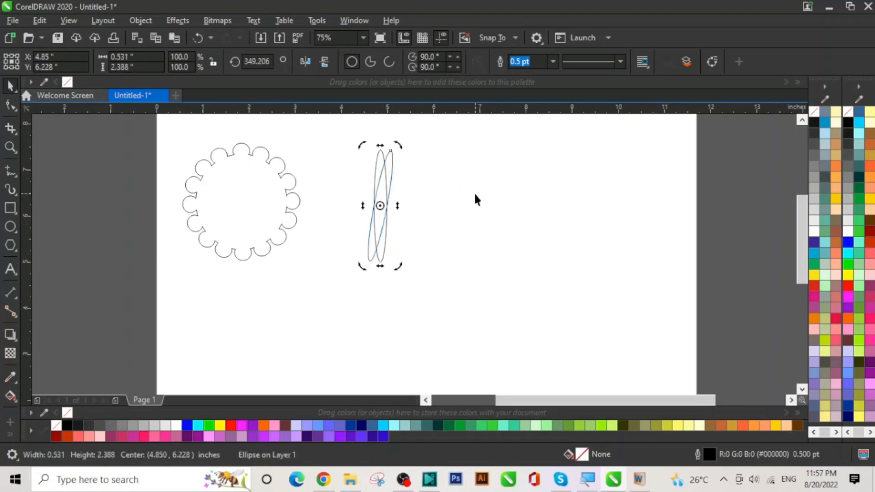
key(ctrl+r)
key(ctrl+r)
key(ctrl+r)
key(ctrl+r)
key(ctrl+r)
key(ctrl+r)
key(ctrl+r)
key(ctrl+r)
key(ctrl+r)
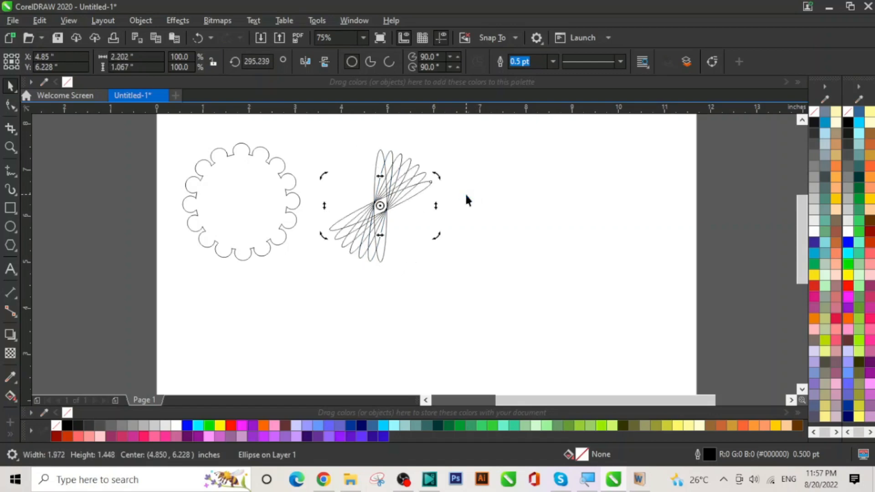
key(ctrl+r)
key(ctrl+r)
key(ctrl+r)
key(ctrl+r)
key(ctrl+r)
key(ctrl+r)
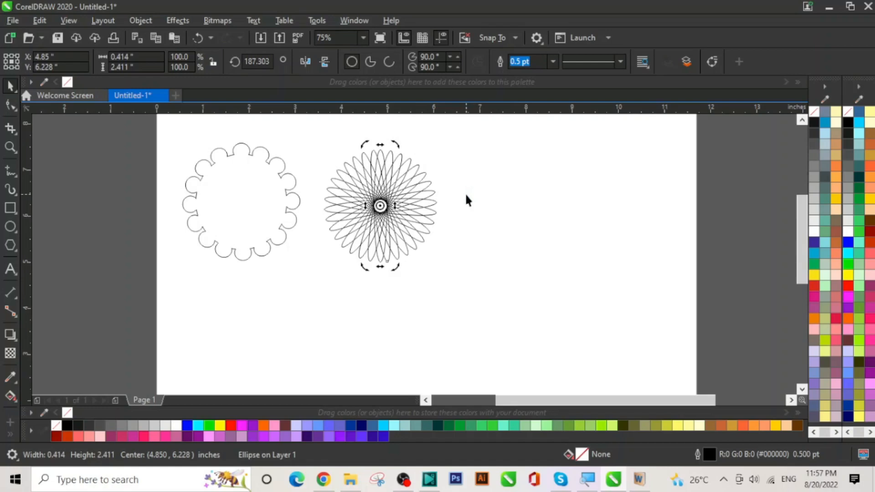
key(Escape)
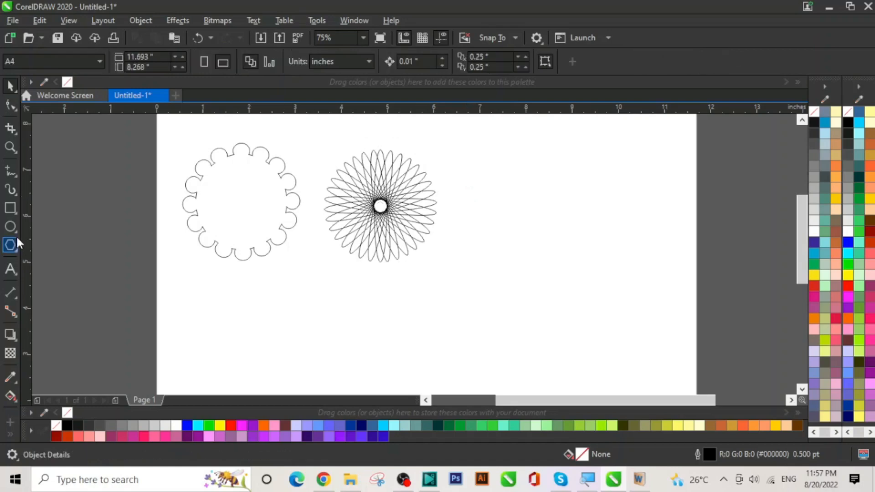
Draw a circle about 2.29 by 2.42 inches beyond the rosette and move its rotation centre to its bottom edge
click(12, 226)
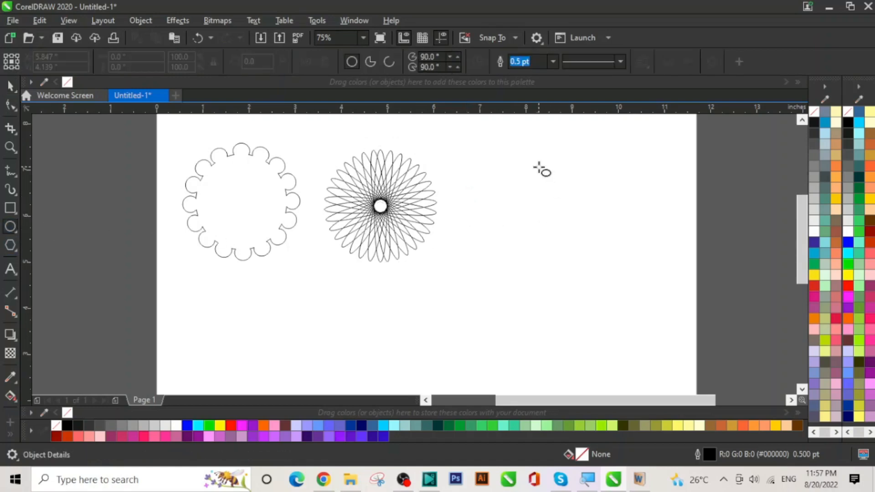
drag(517, 160, 624, 272)
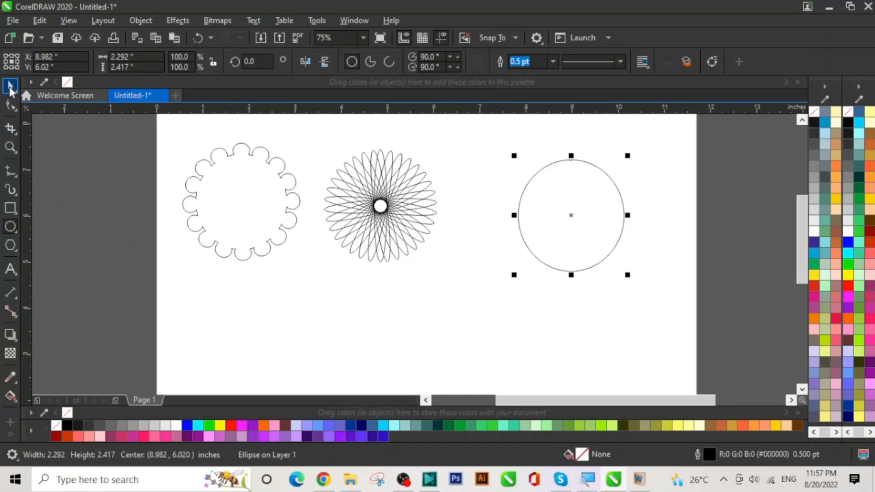
click(10, 87)
click(571, 210)
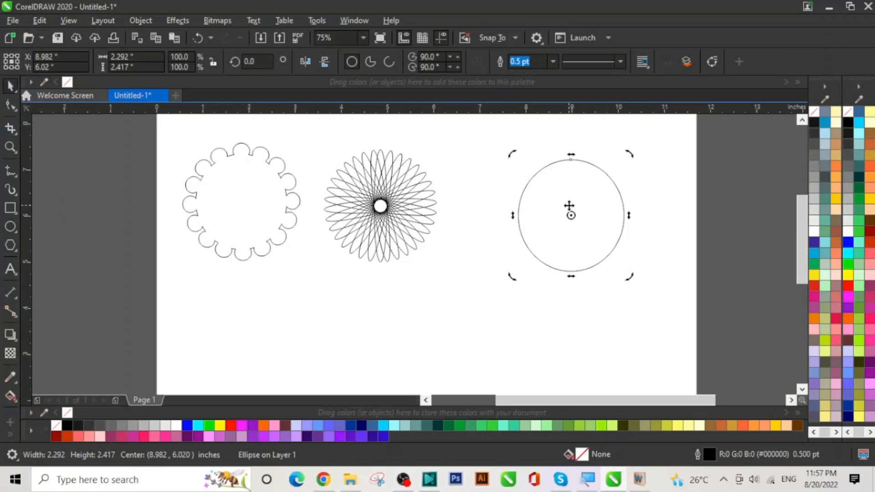
drag(571, 215, 572, 272)
Copy the new circle rotated about 5° clockwise around the shifted rotation centre, and repeat the copy until the full turn is filled
drag(632, 153, 642, 164)
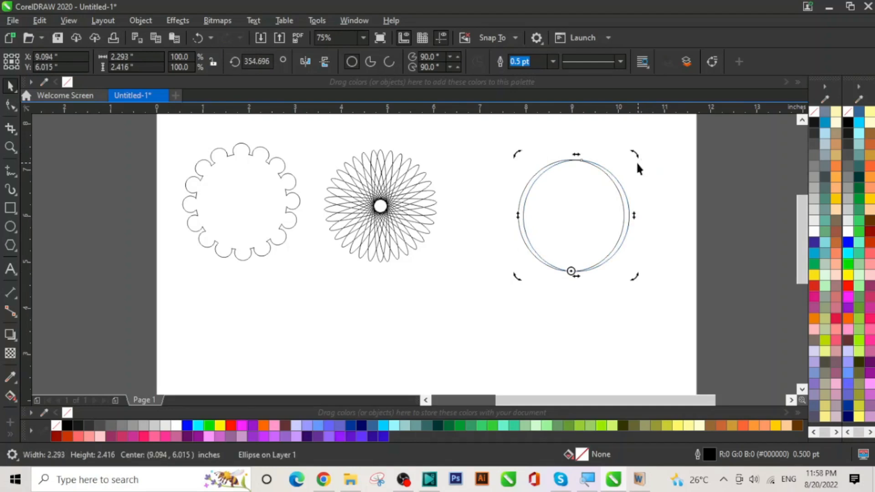
key(ctrl+r)
key(ctrl+r)
key(ctrl+r)
key(ctrl+r)
key(ctrl+r)
key(ctrl+r)
key(ctrl+r)
key(ctrl+r)
key(ctrl+r)
key(ctrl+r)
key(ctrl+r)
key(ctrl+r)
key(ctrl+r)
key(ctrl+r)
key(ctrl+r)
key(ctrl+r)
key(ctrl+r)
key(ctrl+r)
key(ctrl+r)
key(ctrl+r)
key(ctrl+r)
key(ctrl+r)
key(ctrl+r)
key(ctrl+r)
key(ctrl+r)
key(ctrl+r)
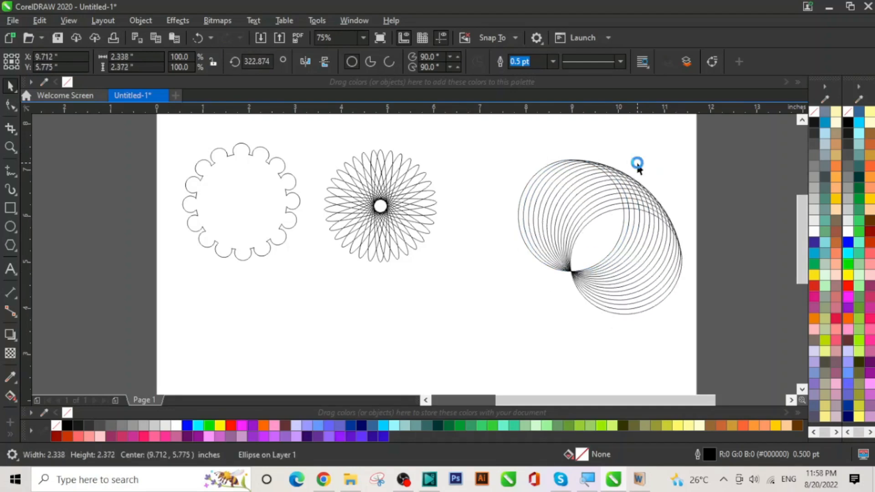
key(ctrl+r)
key(ctrl+r)
key(ctrl+r)
key(ctrl+r)
key(ctrl+r)
key(ctrl+r)
key(ctrl+r)
key(ctrl+r)
key(ctrl+r)
key(ctrl+r)
key(ctrl+r)
key(ctrl+r)
key(ctrl+r)
key(ctrl+r)
key(ctrl+r)
key(ctrl+r)
key(ctrl+r)
key(ctrl+r)
key(ctrl+r)
key(ctrl+r)
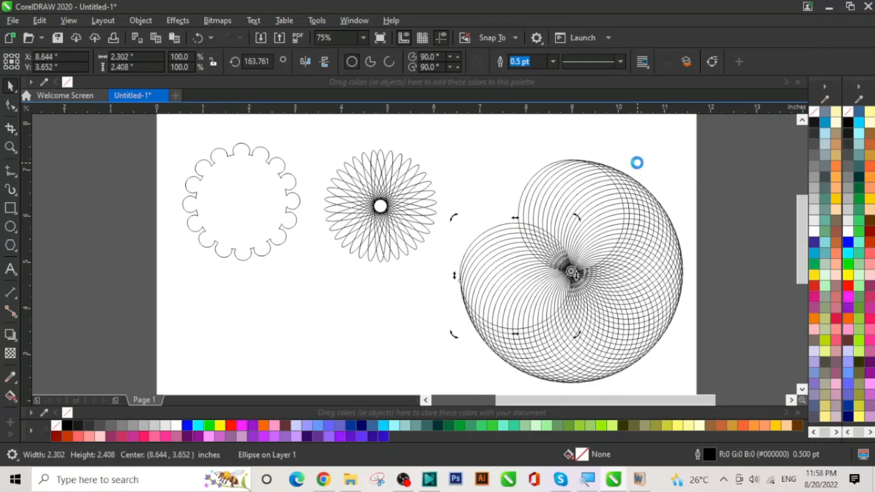
key(ctrl+r)
key(ctrl+r)
key(ctrl+r)
key(ctrl+r)
key(ctrl+r)
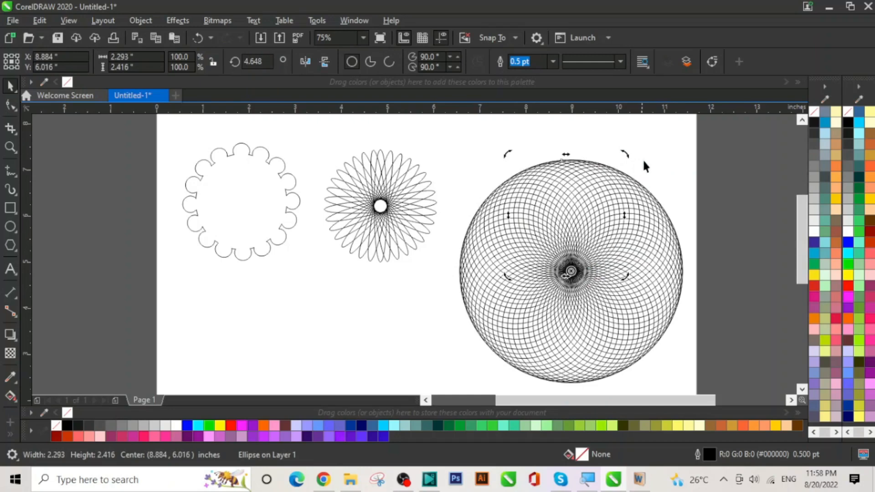
click(659, 147)
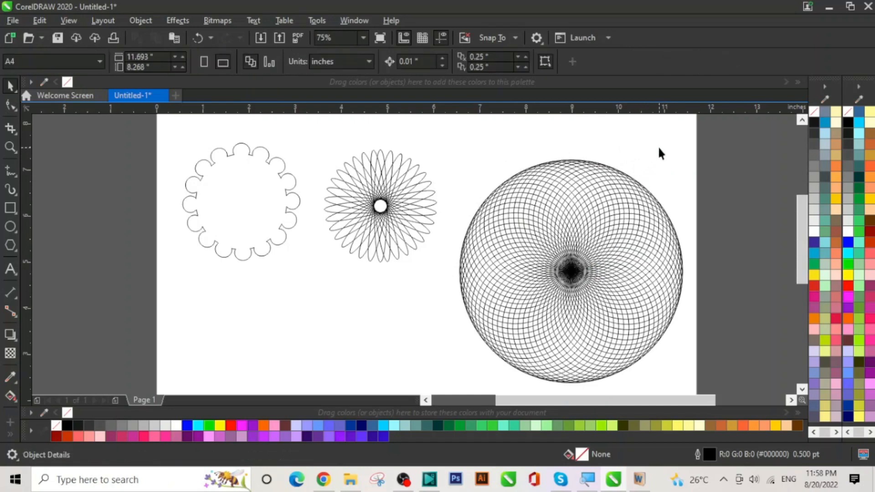
Draw a polygon about 2.26 by 2.42 inches below the scalloped shape and set its number of sides to 20
scroll(659, 152, down, 2)
key(F10)
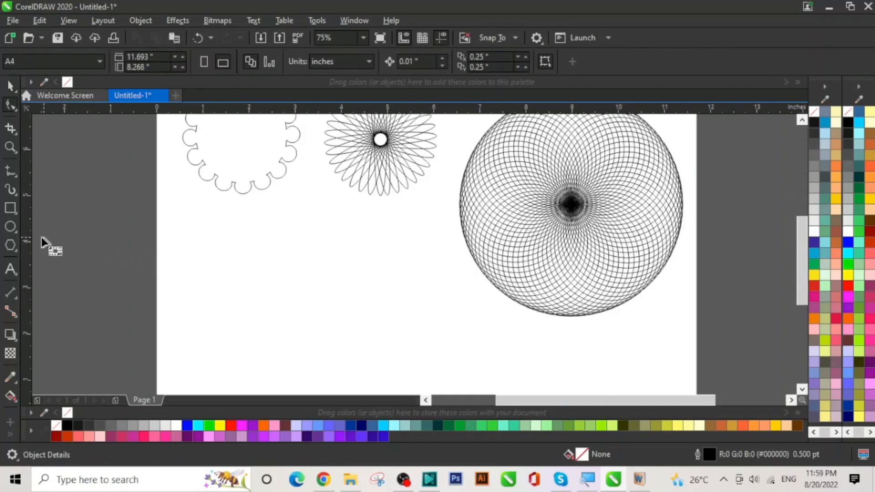
click(10, 245)
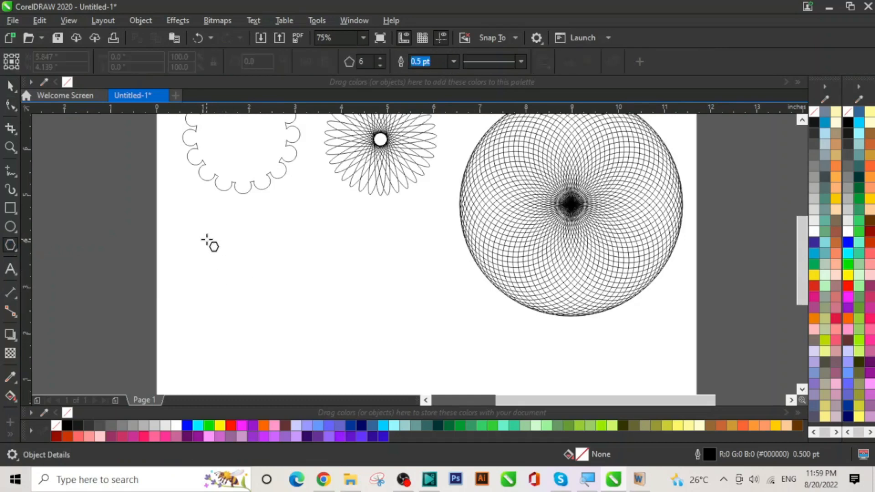
drag(208, 240, 327, 355)
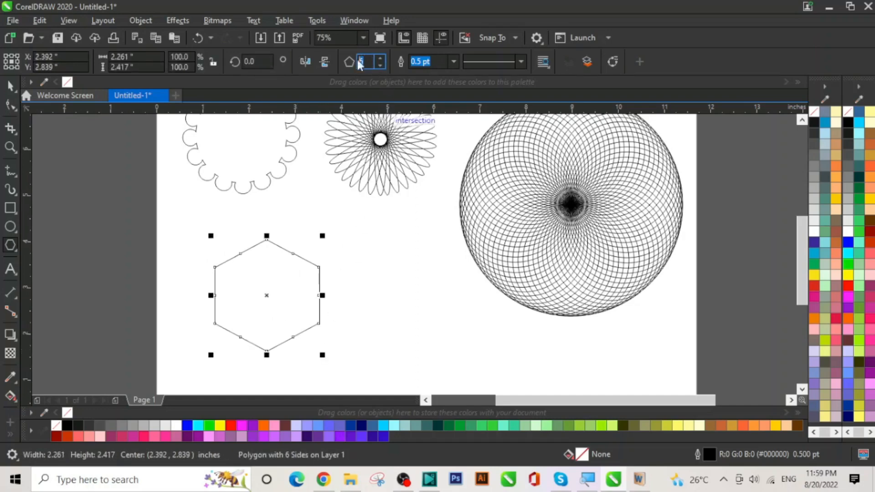
text(20)
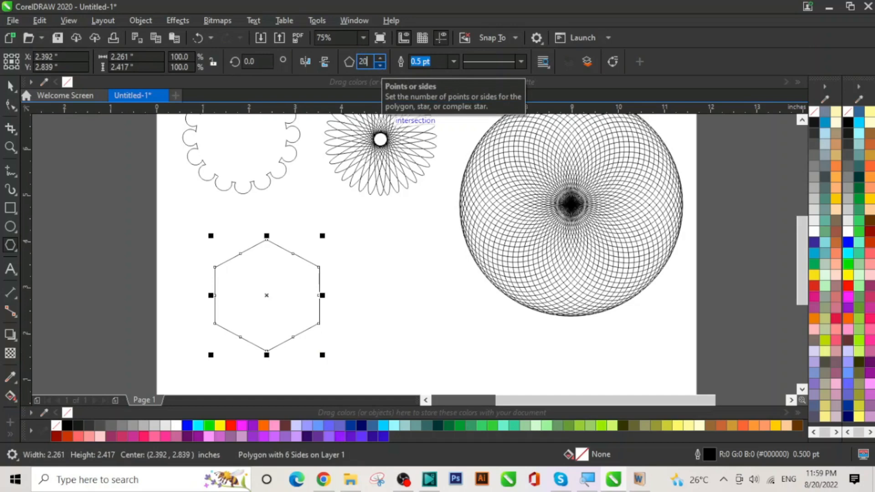
key(Return)
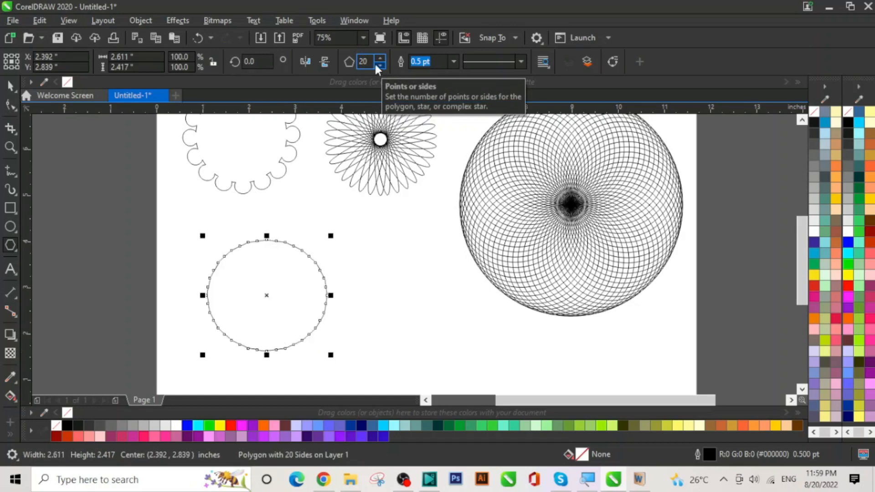
Pull a node of the 20-sided polygon slightly outward with the Shape tool to form a zigzag starburst outline
click(11, 107)
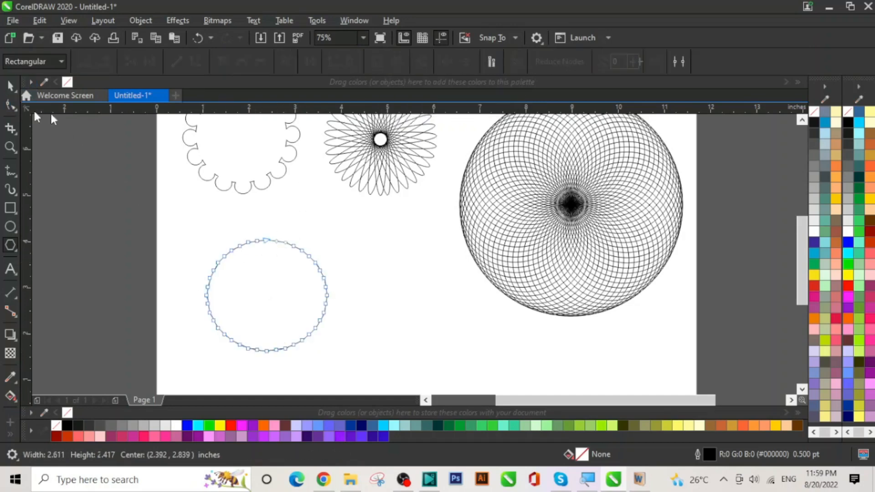
click(248, 242)
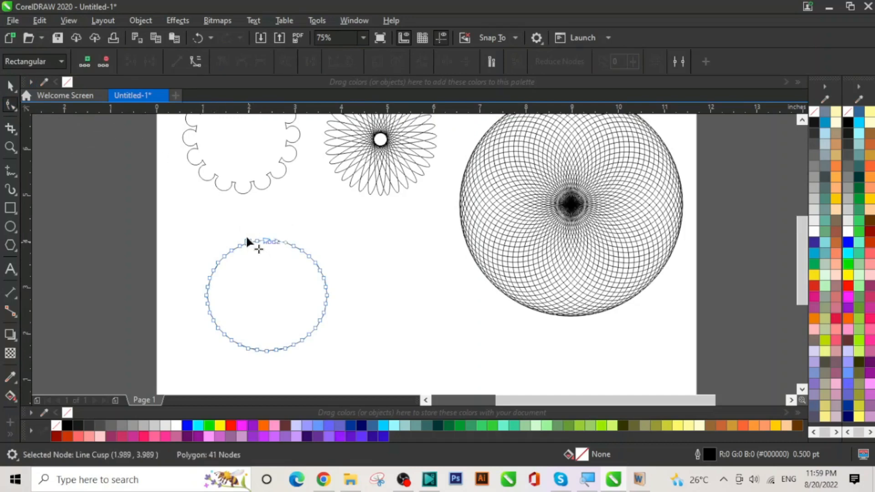
drag(246, 238, 245, 234)
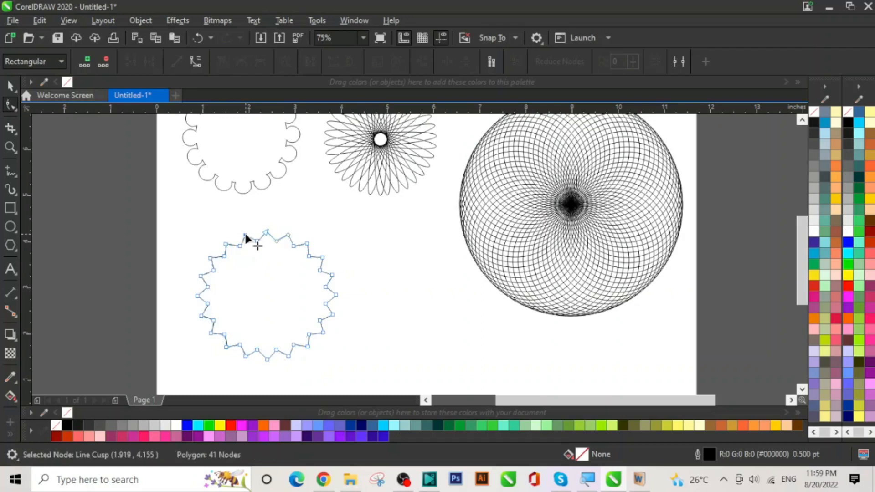
click(11, 86)
click(438, 268)
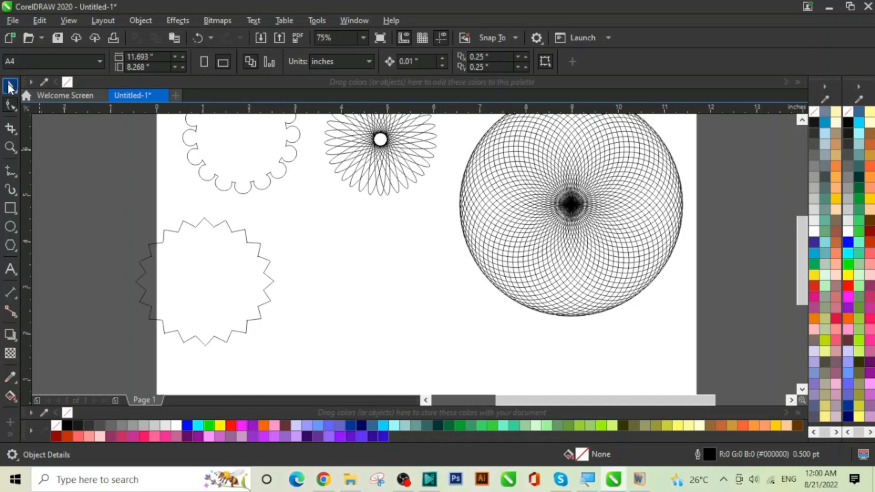
Place a copy of the starburst beside the original and overlay that copy with a duplicate rotated about 8° clockwise
click(204, 279)
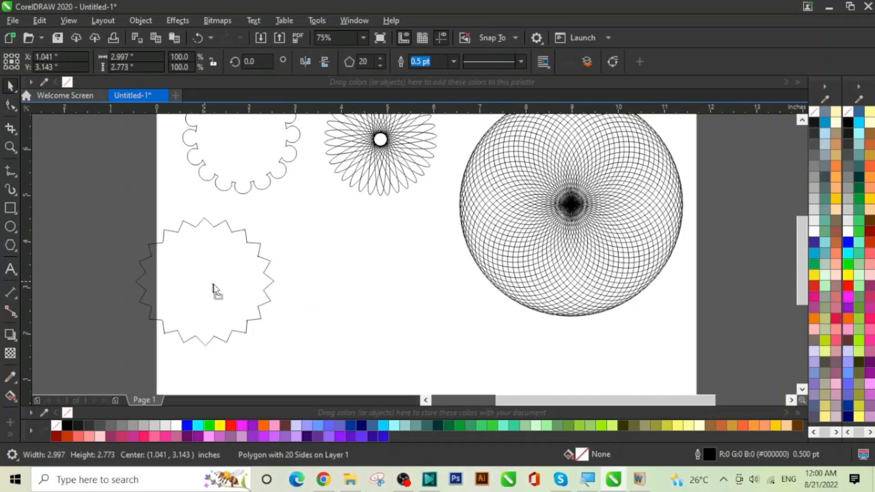
drag(213, 289, 373, 292)
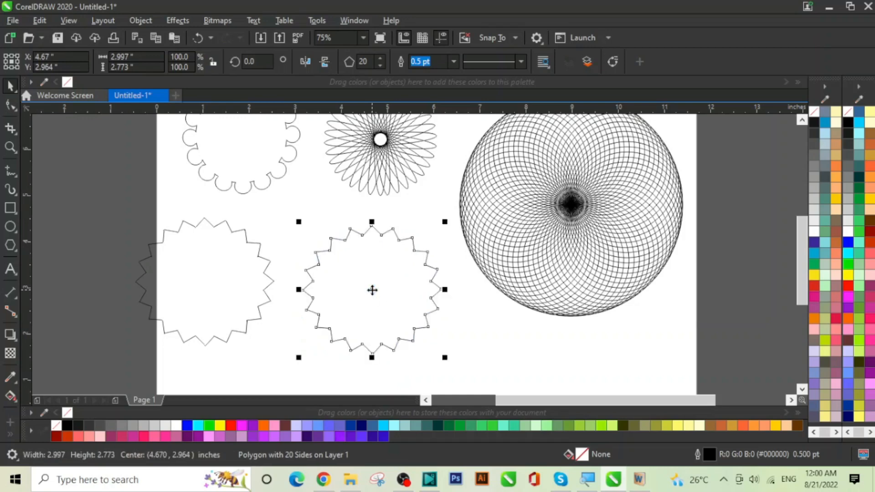
click(372, 290)
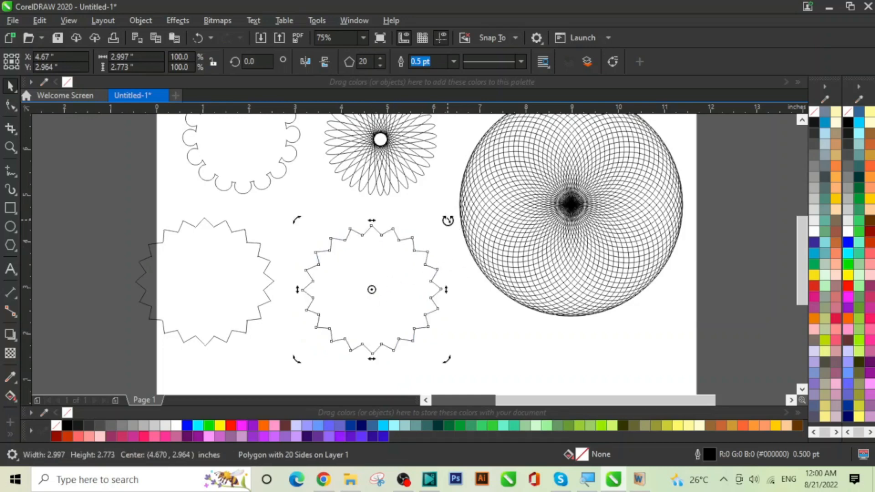
drag(447, 220, 452, 231)
click(497, 334)
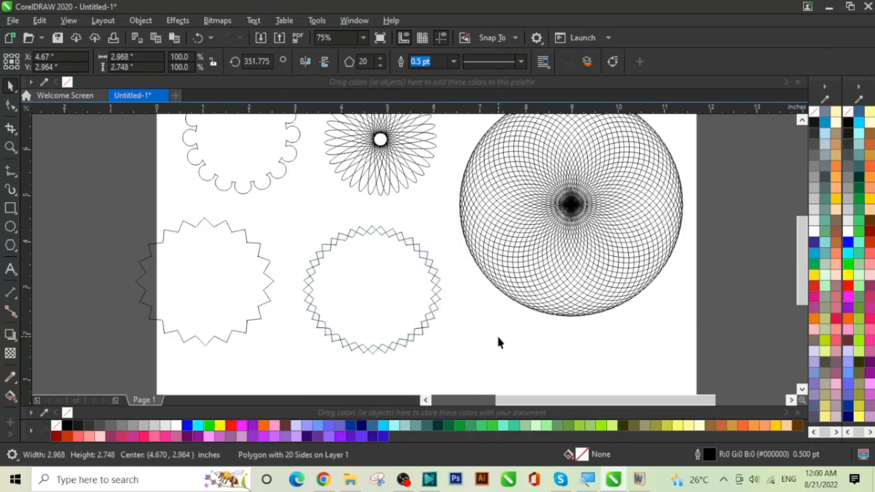
drag(289, 218, 458, 379)
click(506, 349)
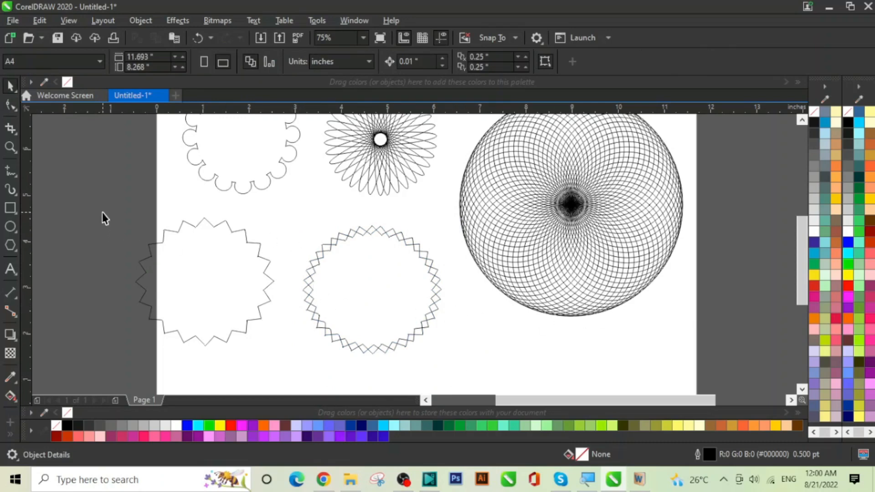
Select the single and doubled starbursts and scale them down together to about 3.52 by 1.73 inches overall
drag(104, 217, 374, 310)
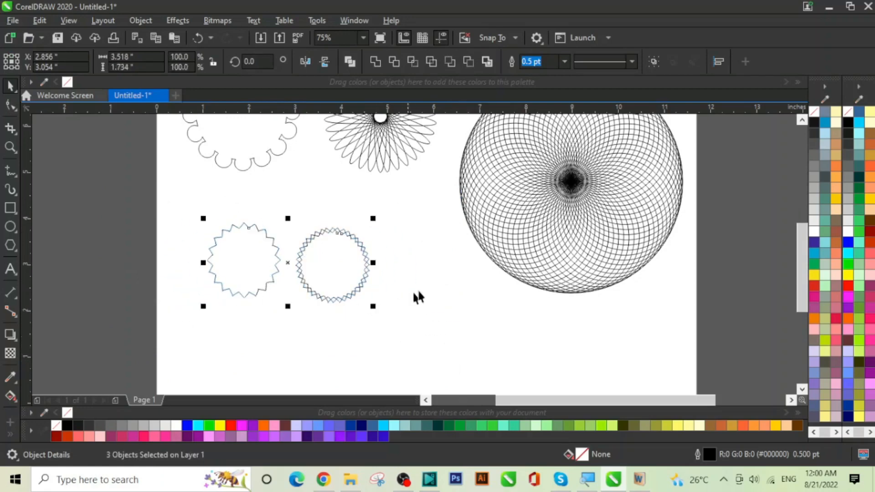
Try to scale down the large circular mesh pattern about its centre, and undo the scaling
drag(795, 282, 799, 242)
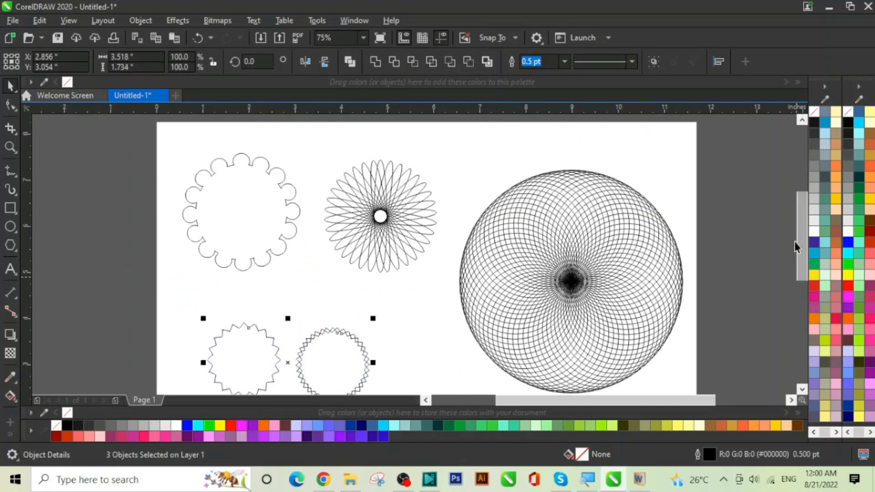
drag(710, 191, 454, 376)
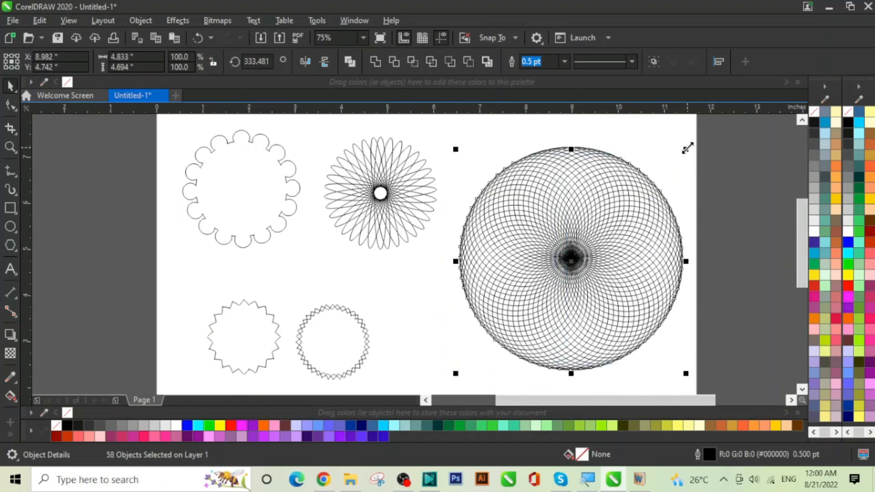
drag(688, 147, 638, 202)
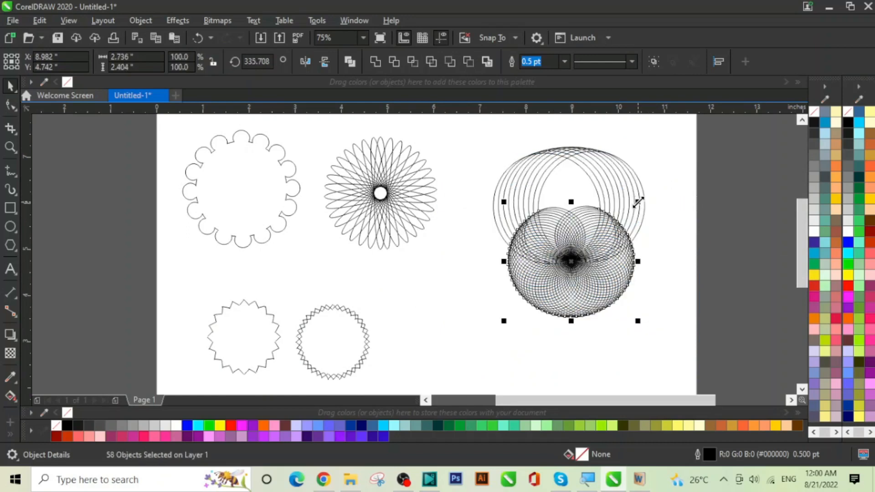
key(ctrl+z)
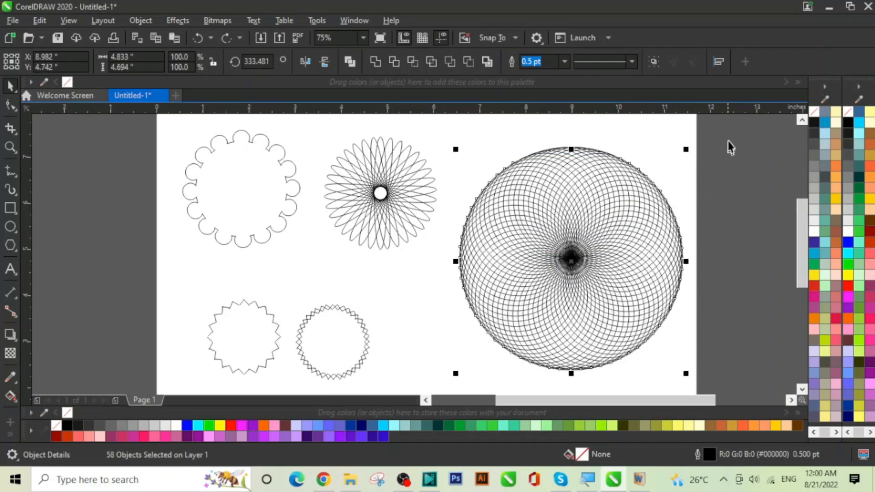
Select the entire large circular mesh pattern, scale it down about its centre and place it near the page's upper-right corner
drag(732, 127, 547, 362)
drag(478, 381, 449, 385)
drag(685, 375, 609, 293)
drag(569, 256, 663, 162)
Scale the scalloped ring and petal pattern down to about 3.30 by 1.56 inches overall, and move both starbursts up beside them
drag(463, 123, 155, 272)
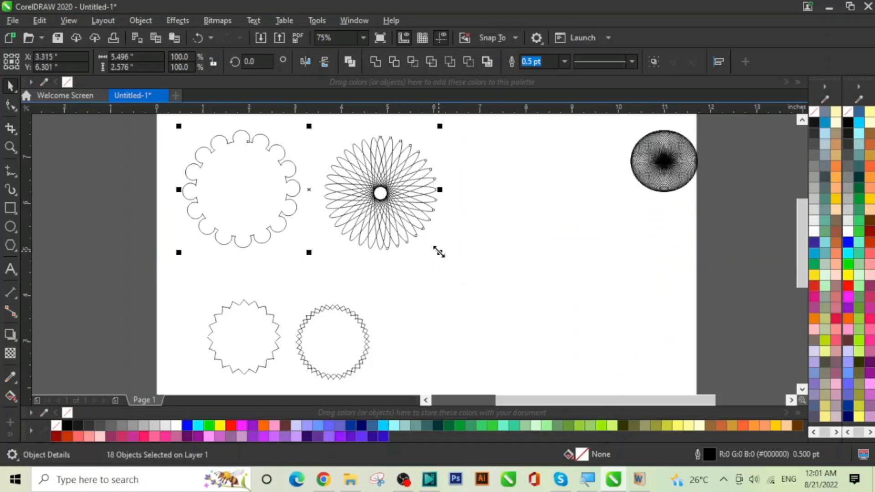
drag(439, 252, 390, 228)
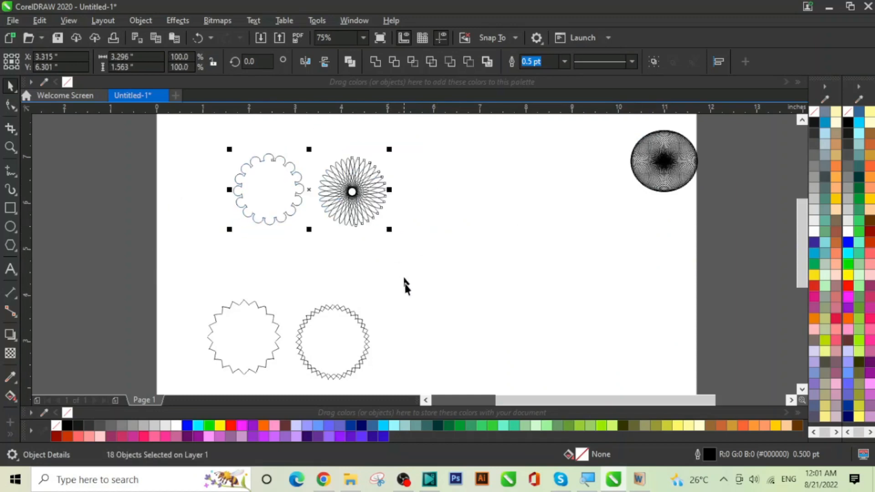
drag(415, 299, 182, 398)
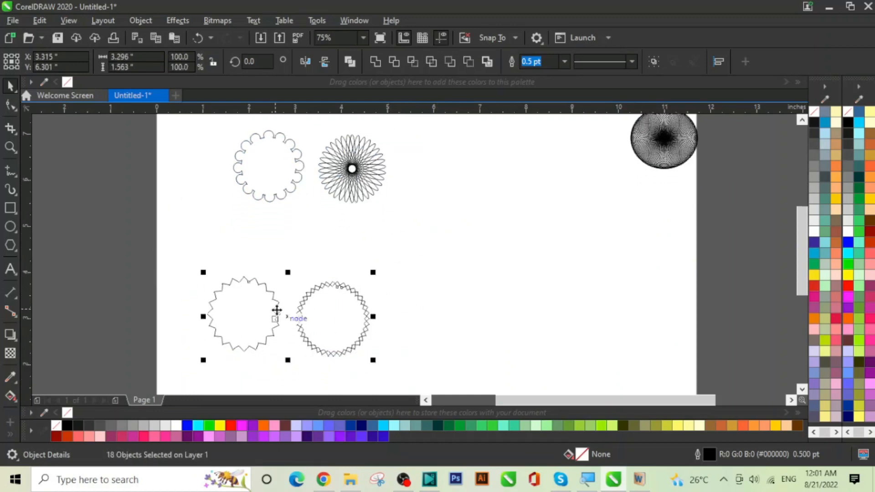
drag(283, 317, 498, 154)
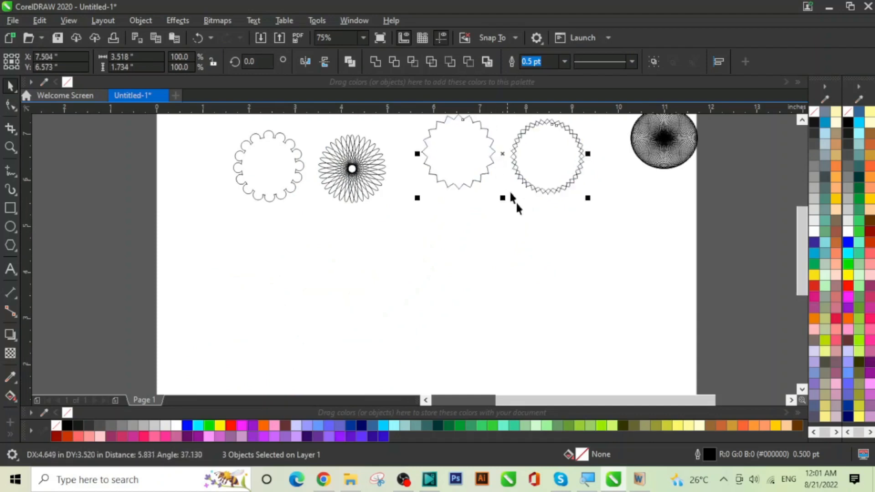
click(522, 252)
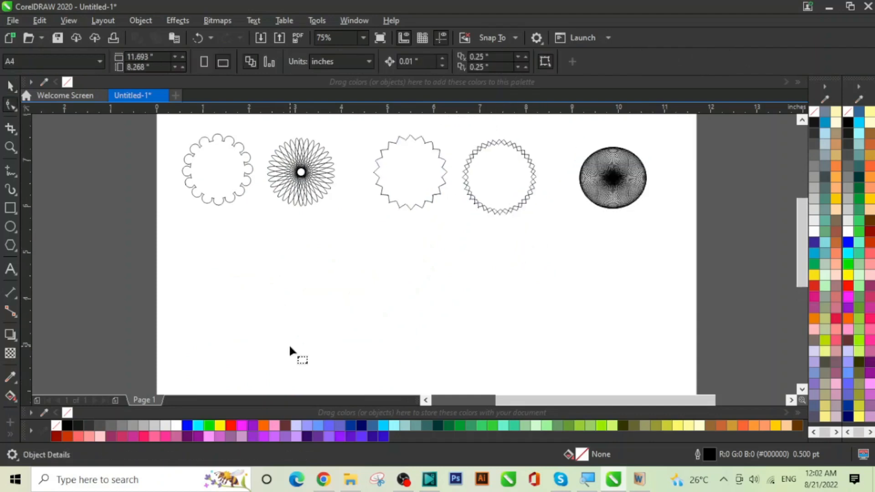
Place a copy of the single zigzag starburst below the scalloped ring to start a second row
click(11, 86)
drag(405, 165, 221, 291)
right_click(221, 292)
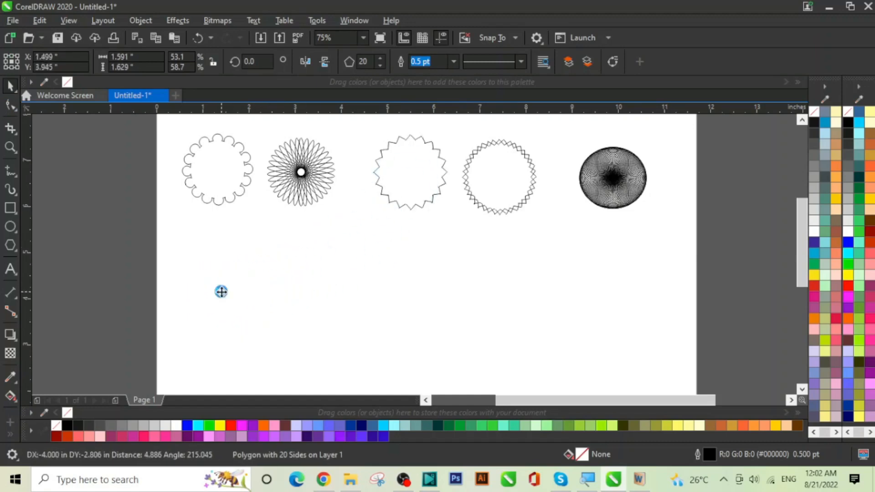
Pull an inner node of the copied starburst toward its centre with the Shape tool to form long, sharp spikes
click(10, 106)
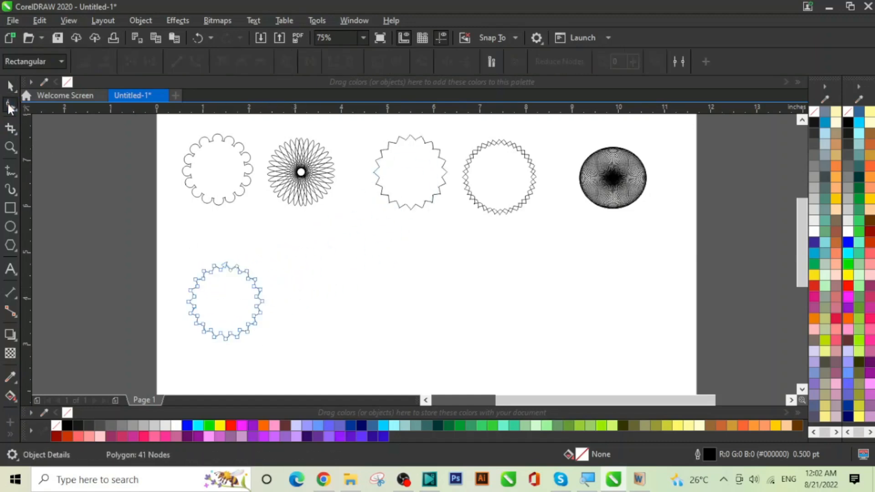
drag(203, 280, 212, 286)
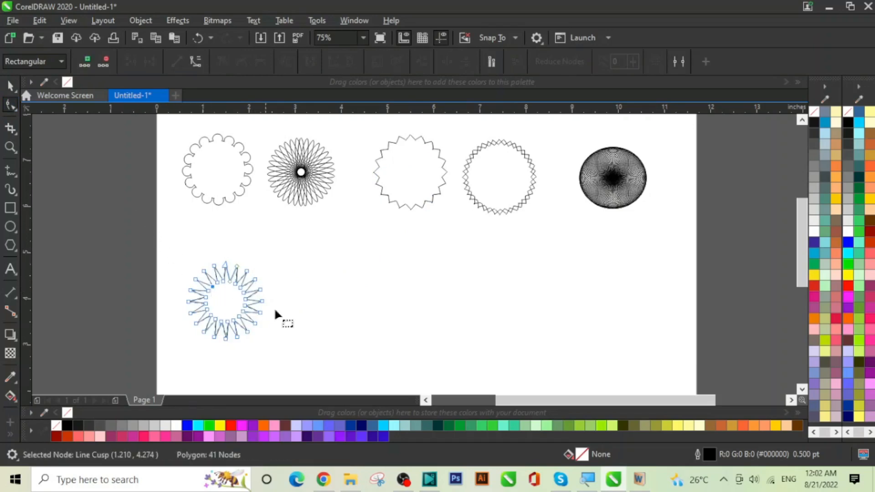
click(10, 85)
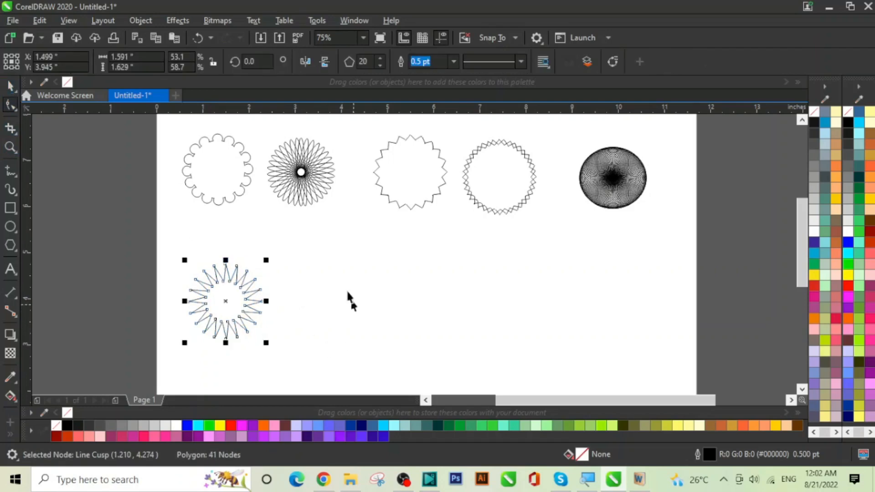
click(324, 259)
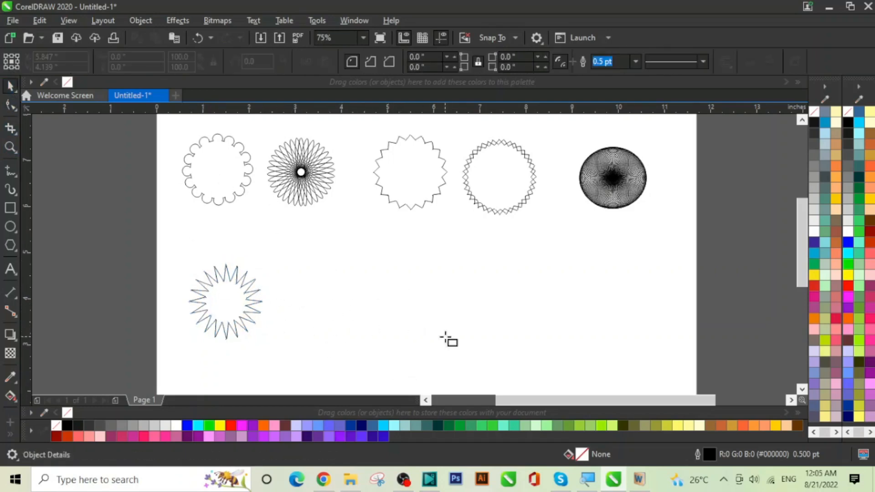
Draw a circle about 2.61 by 2.56 inches beside the spiked starburst and a rectangle about 0.28 by 0.64 inches straddling its top edge
click(13, 230)
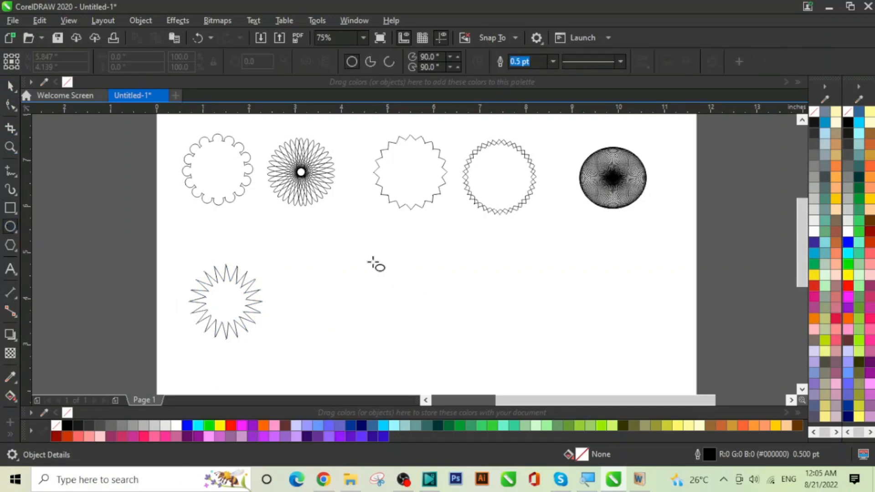
drag(337, 248, 458, 366)
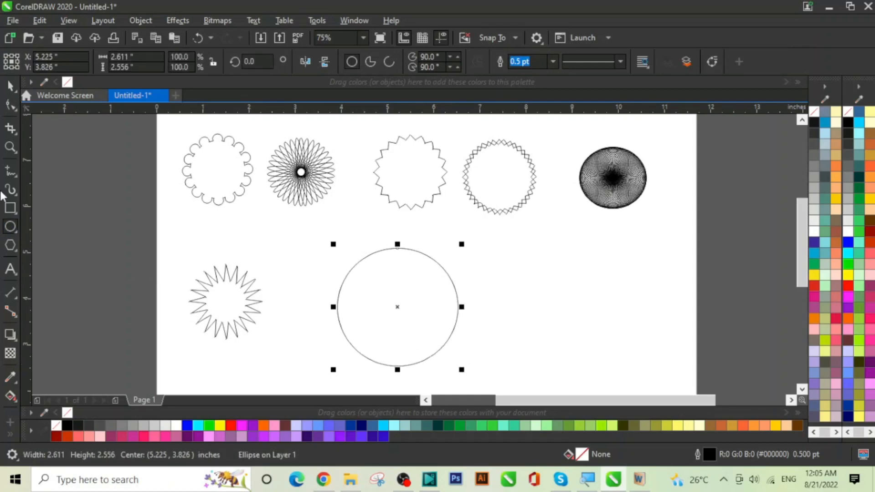
click(10, 208)
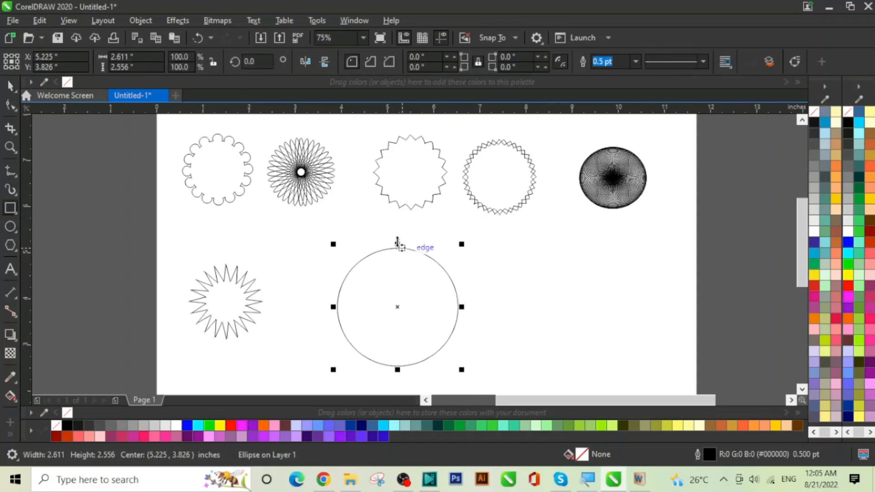
drag(391, 228, 405, 258)
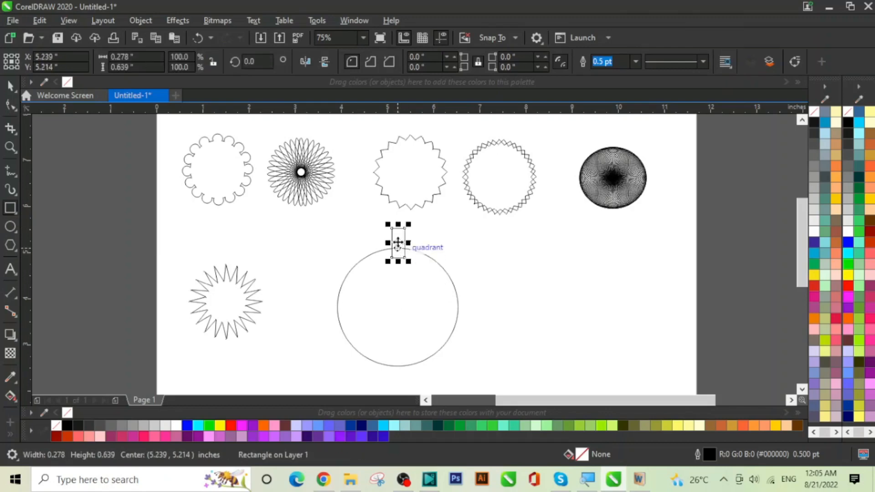
Move the rectangle's rotation centre to the circle's centre and create a duplicate rotated about 21° clockwise
click(10, 85)
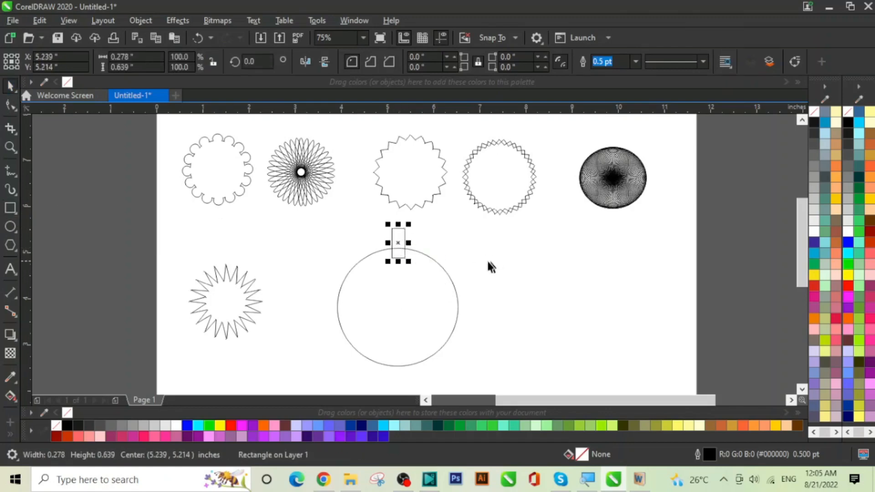
click(398, 242)
drag(398, 242, 398, 307)
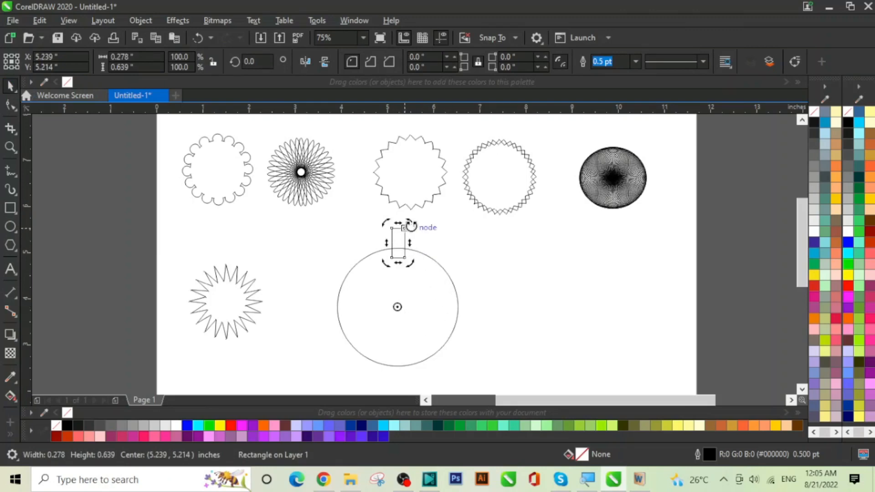
drag(412, 224, 436, 241)
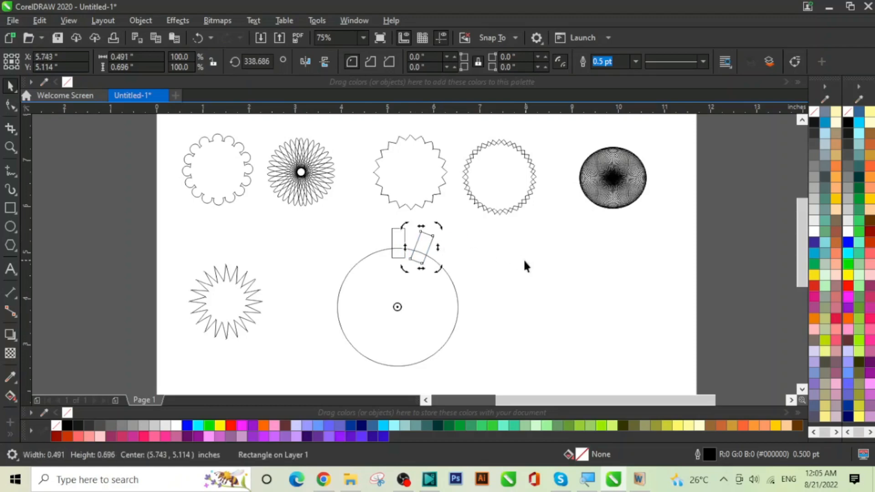
Repeat the rotated rectangle duplicate 15 times until the rectangles run all the way around the circle
key(ctrl+r)
key(ctrl+r)
key(ctrl+r)
key(ctrl+r)
key(ctrl+r)
key(ctrl+r)
key(ctrl+r)
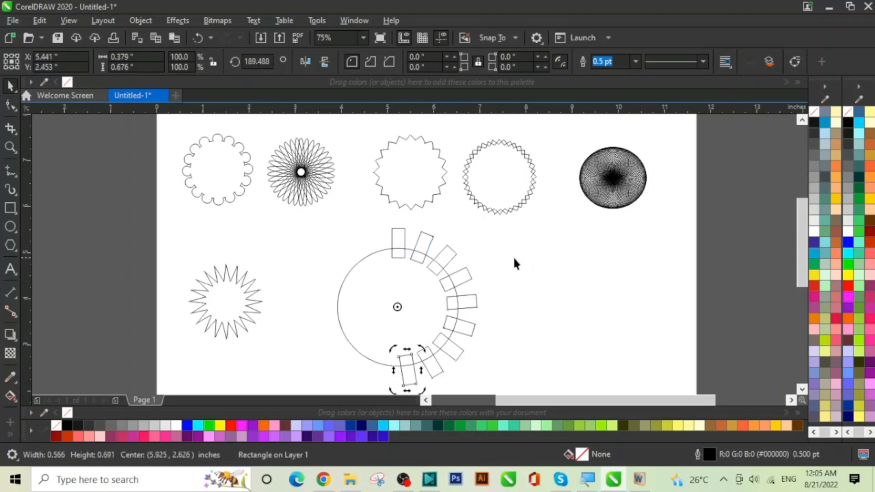
key(ctrl+r)
key(ctrl+r)
key(ctrl+r)
key(ctrl+r)
key(ctrl+r)
key(ctrl+r)
key(ctrl+r)
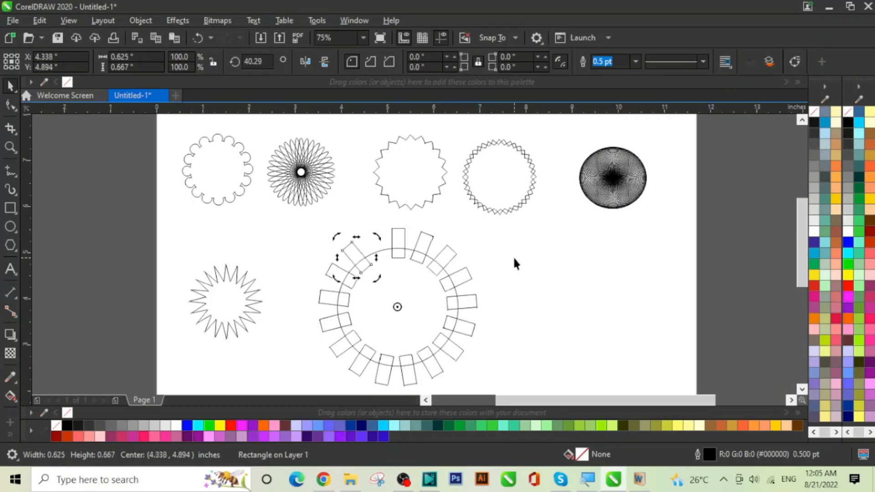
key(ctrl+r)
click(512, 255)
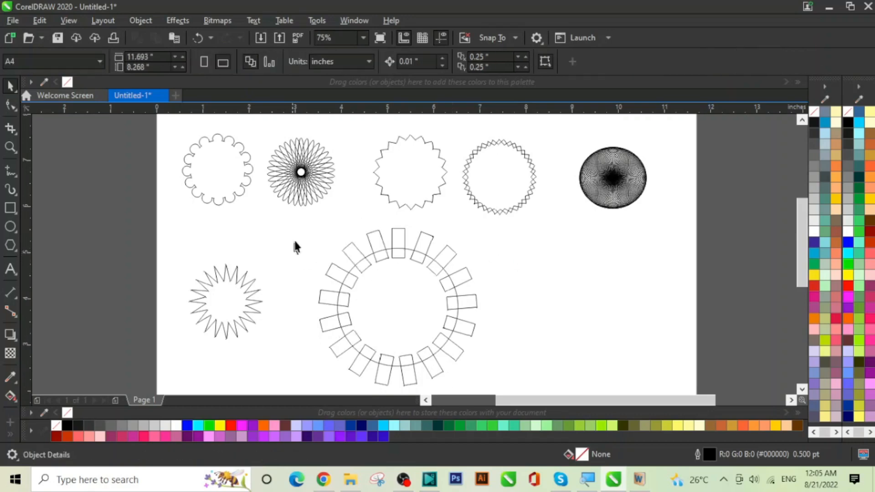
Weld the circle and all surrounding rectangles into a single gear-shaped outline
drag(308, 220, 483, 357)
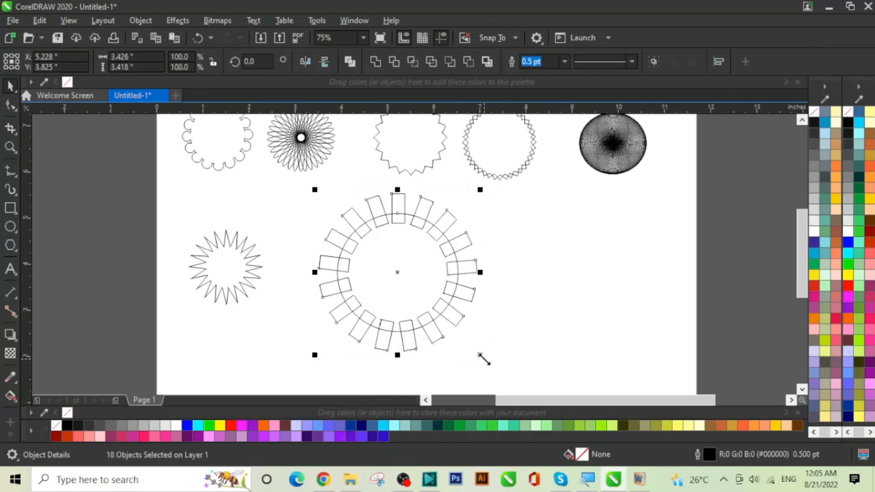
click(374, 65)
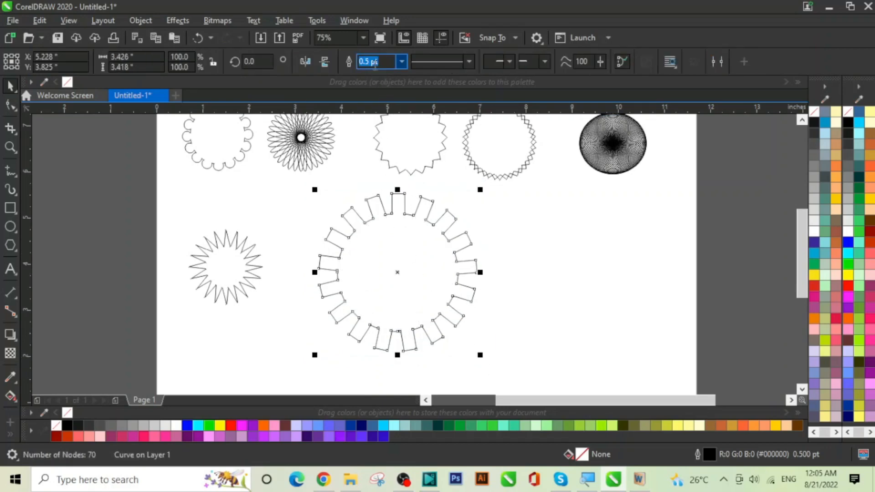
click(543, 304)
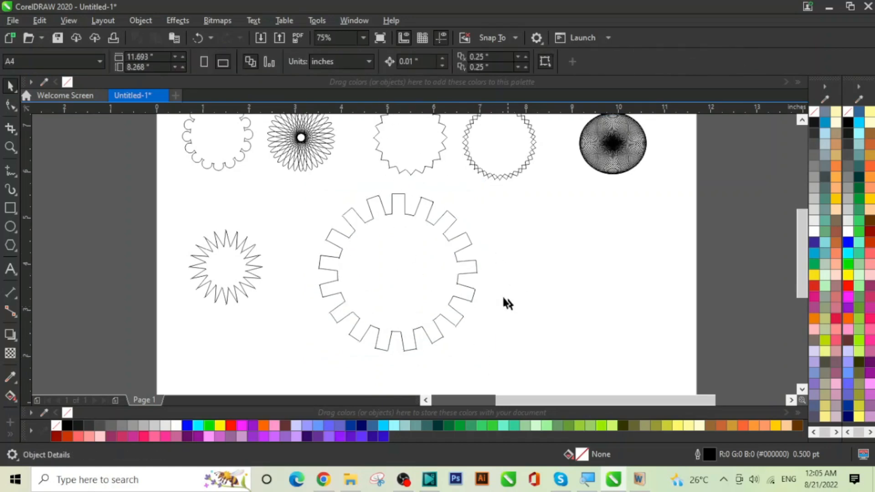
Scale the gear outline down about its centre and place it next to the spiked starburst in the second row
click(453, 297)
drag(456, 293, 431, 314)
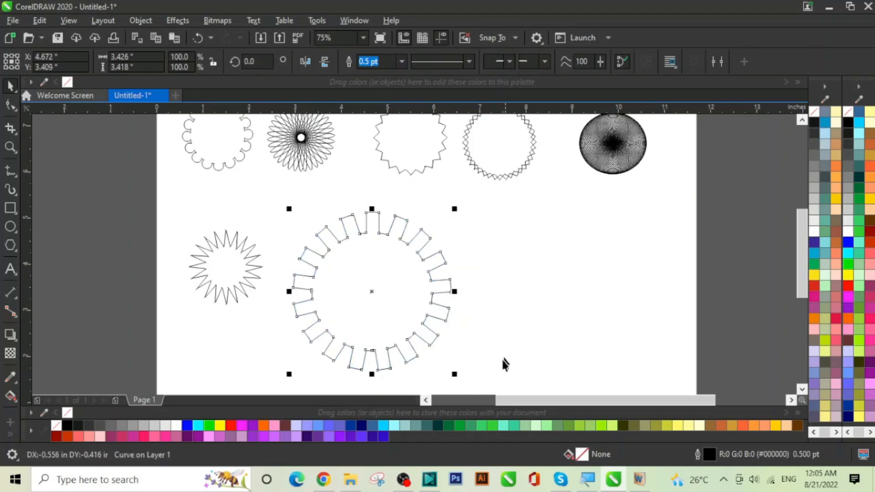
drag(455, 374, 418, 336)
drag(373, 291, 334, 254)
click(484, 246)
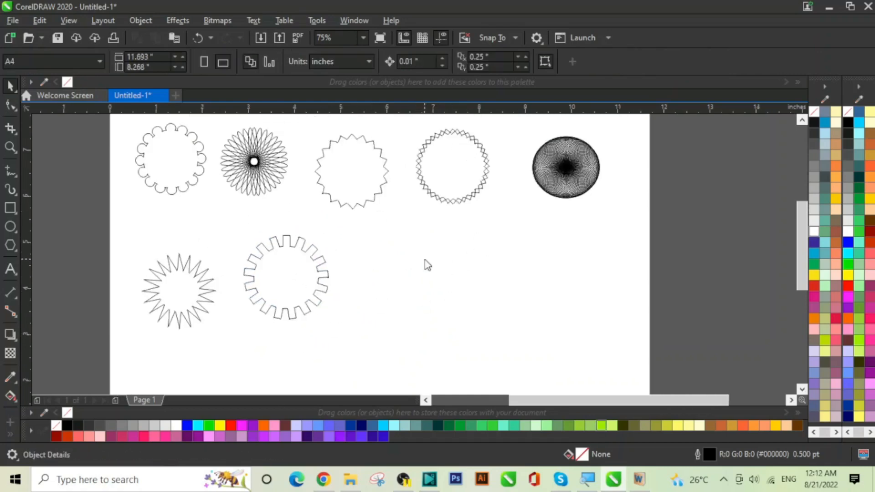
Place a copy of the single zigzag starburst from the upper row beside the gear outline
key(F10)
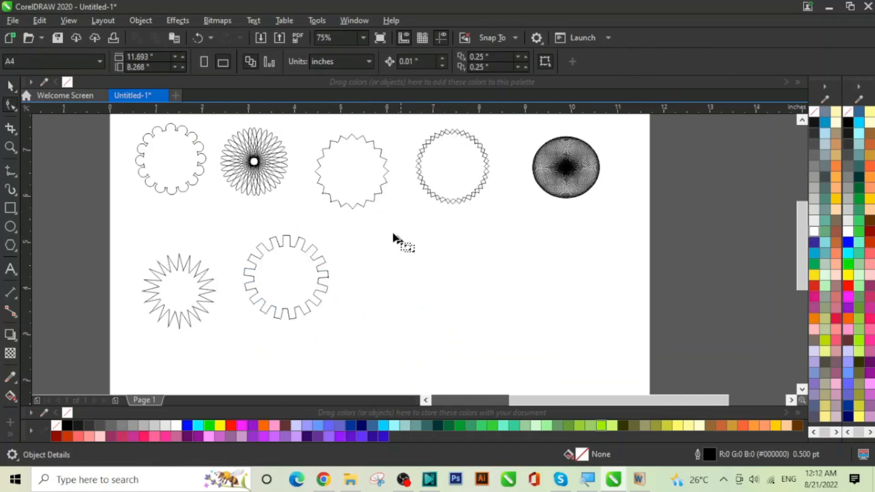
click(10, 86)
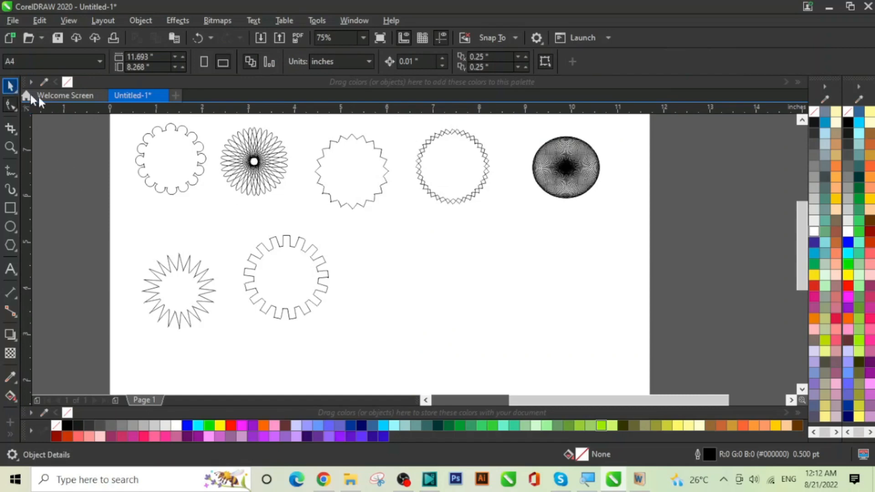
click(358, 179)
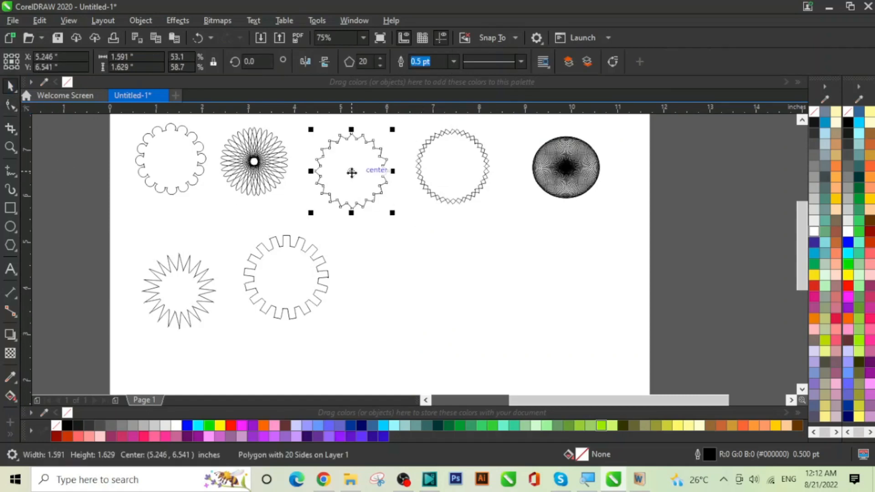
mouse_move(352, 172)
mouse_down()
mouse_move(416, 251)
mouse_move(408, 285)
mouse_up()
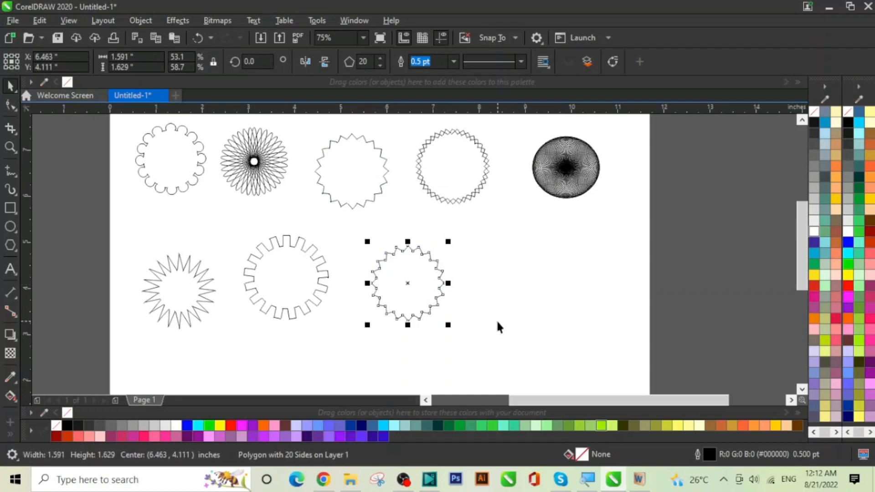
Convert the straight segments of the copied zigzag starburst in the second row to curves
click(12, 104)
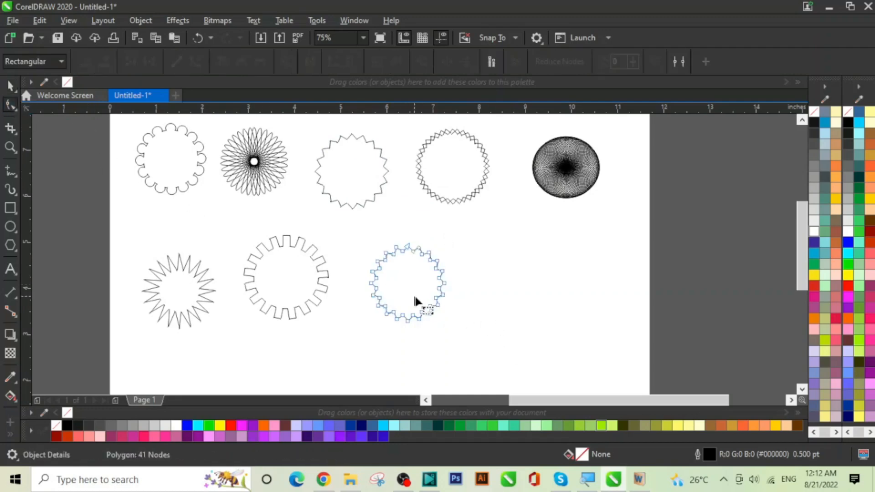
drag(352, 234, 463, 335)
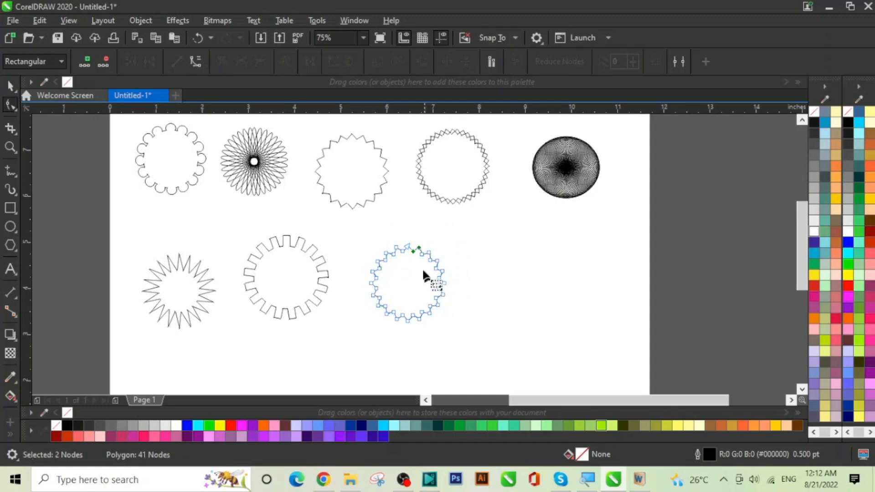
right_click(421, 265)
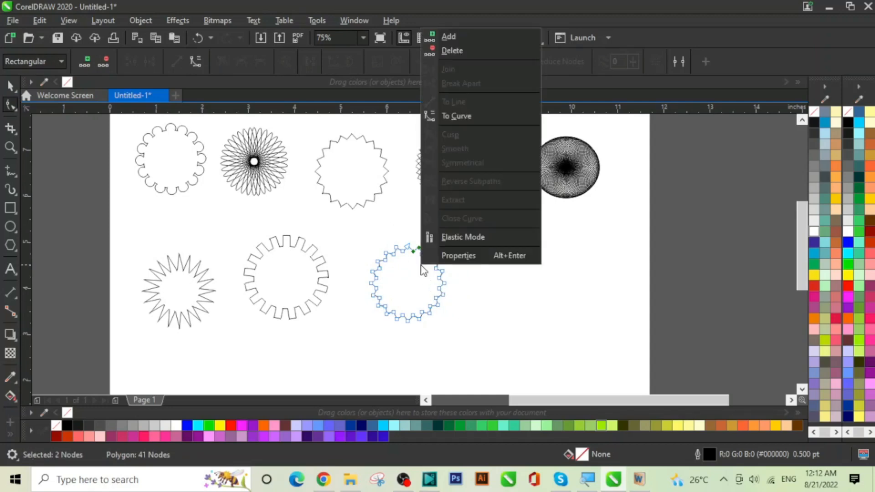
click(460, 117)
Bend both sides of the starburst's teeth outward into rounded arcs to form a scalloped circle
scroll(399, 253, up, 2)
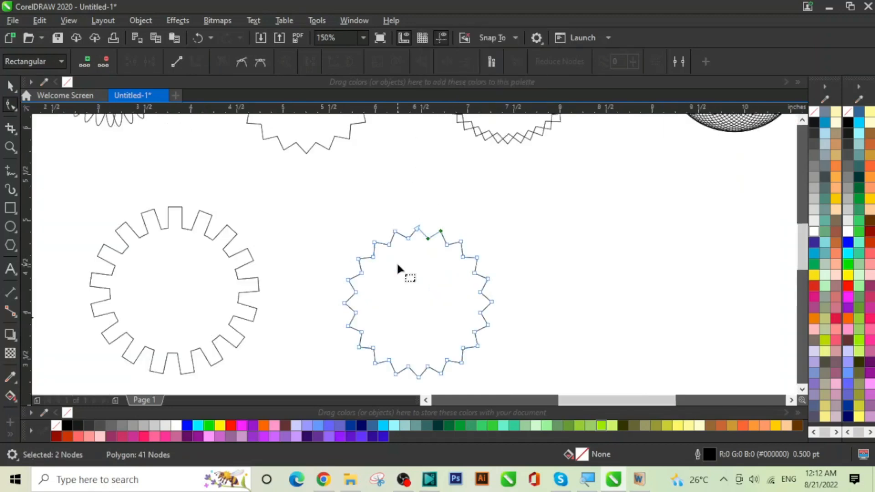
scroll(398, 265, up, 2)
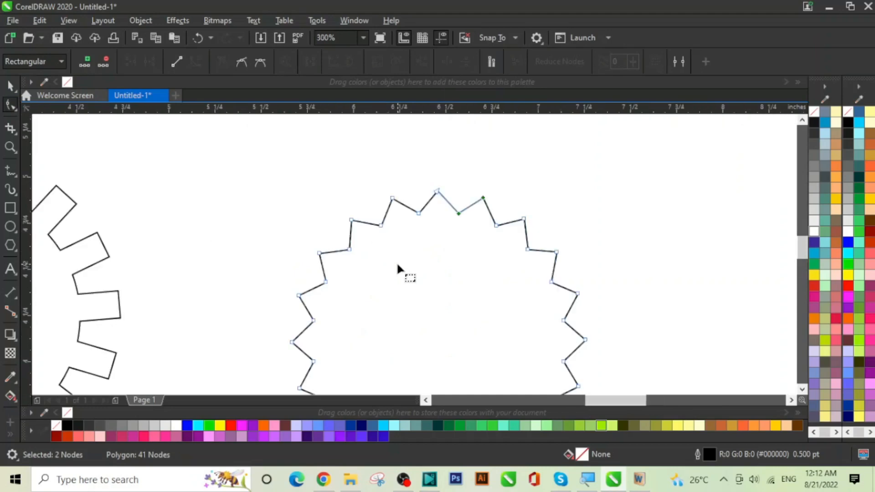
click(405, 206)
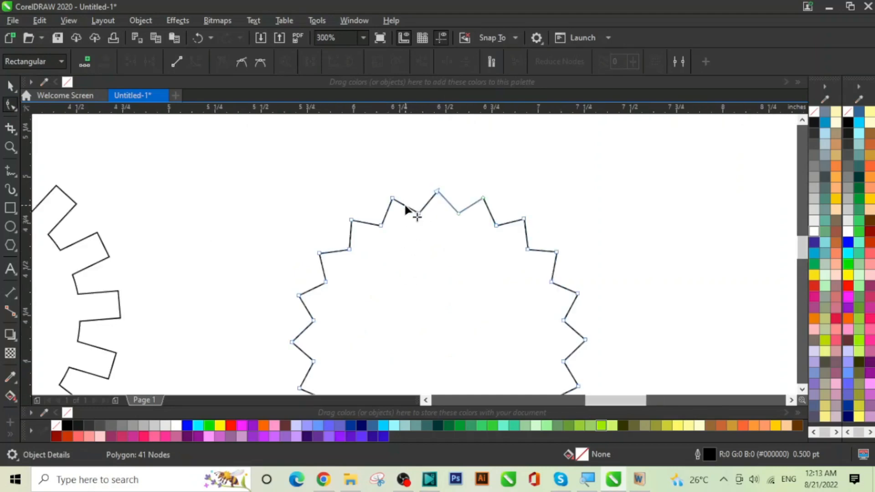
drag(405, 206, 411, 200)
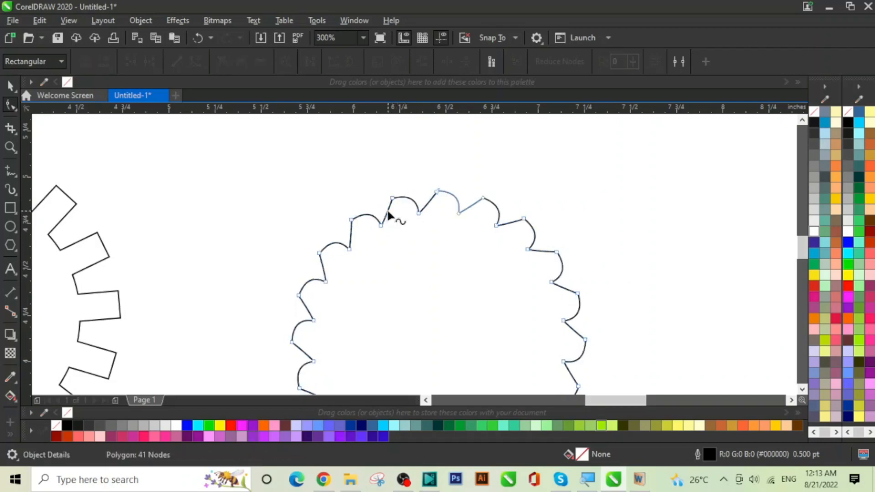
drag(387, 212, 381, 210)
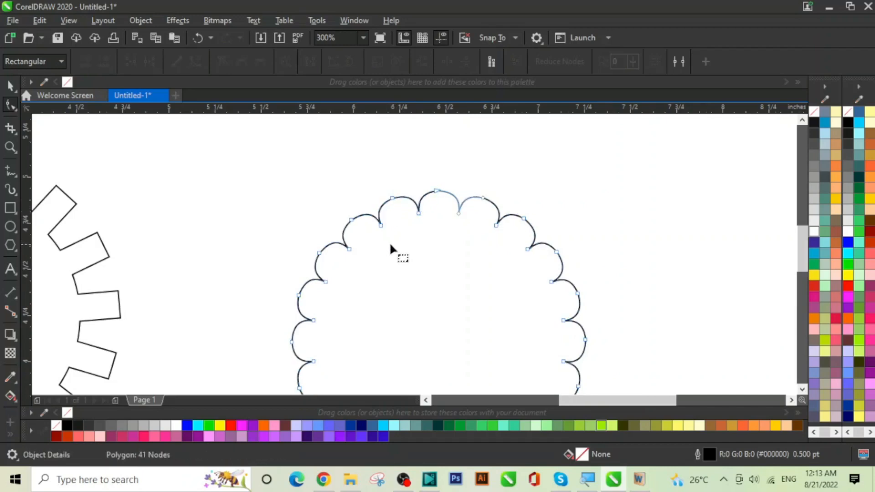
scroll(388, 243, down, 3)
click(12, 87)
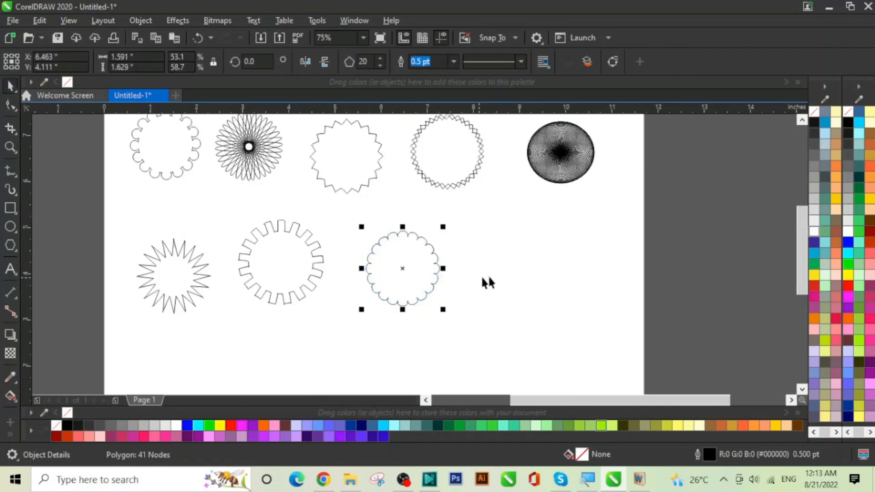
click(505, 269)
scroll(479, 273, up, 2)
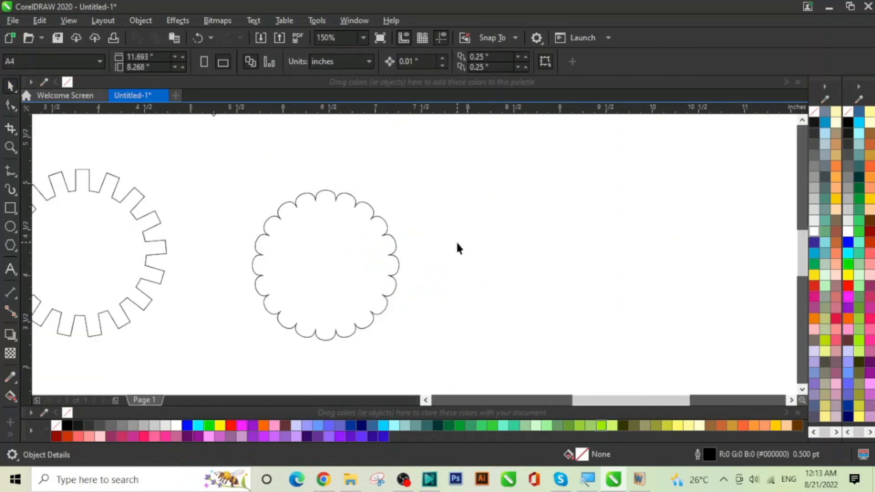
scroll(455, 241, down, 2)
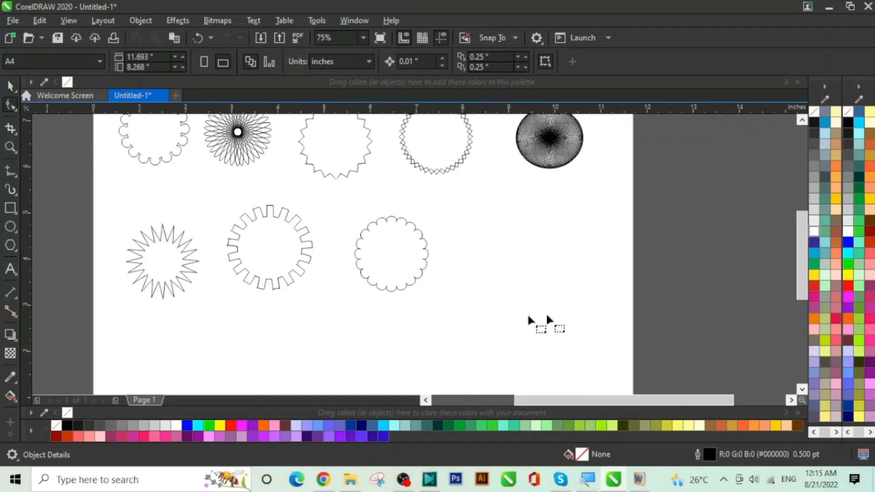
Draw an eight-sided polygon about 2.61 by 2.31 inches beside the scalloped circle in the second row
click(10, 246)
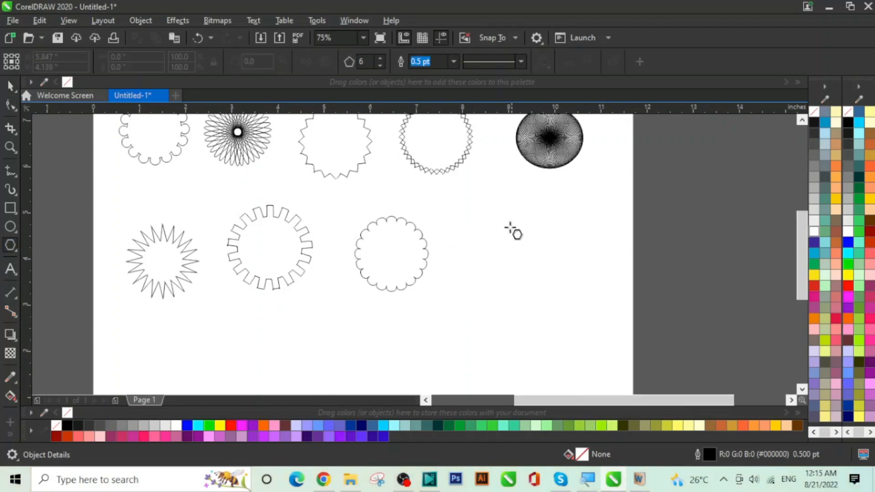
drag(487, 217, 607, 327)
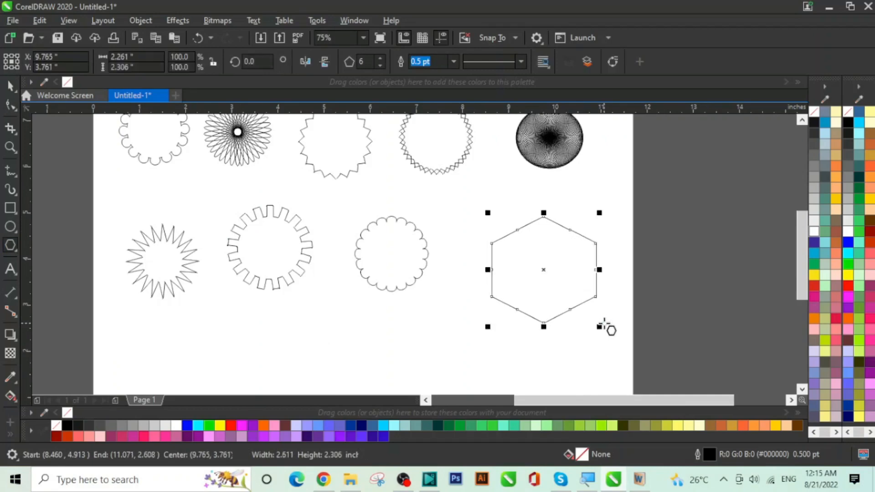
click(381, 58)
click(381, 57)
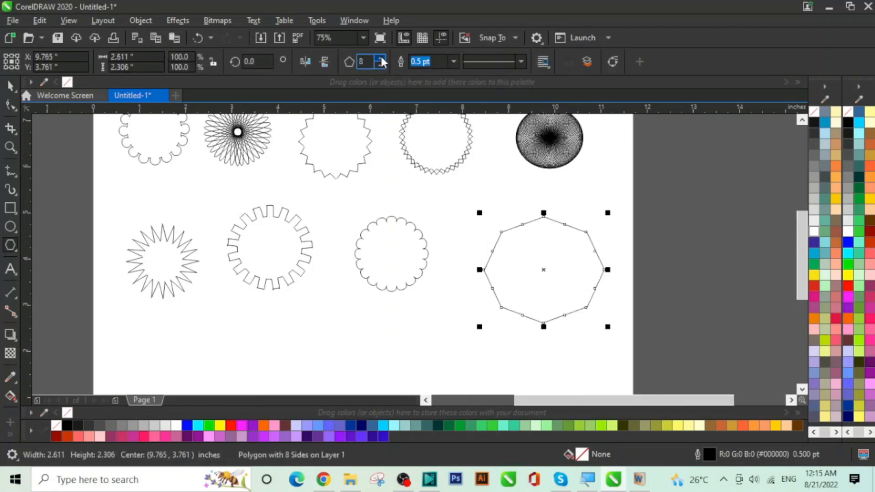
Convert the octagon's straight sides to curves
click(10, 105)
drag(460, 189, 581, 305)
right_click(576, 275)
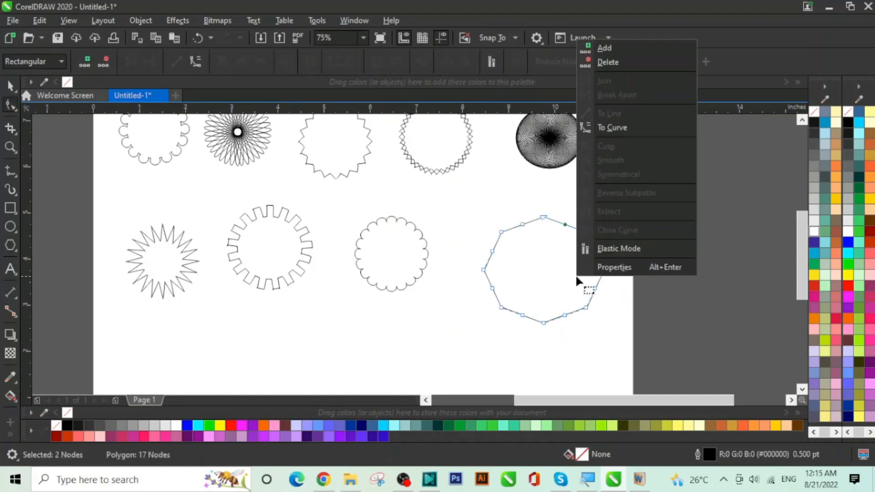
click(611, 128)
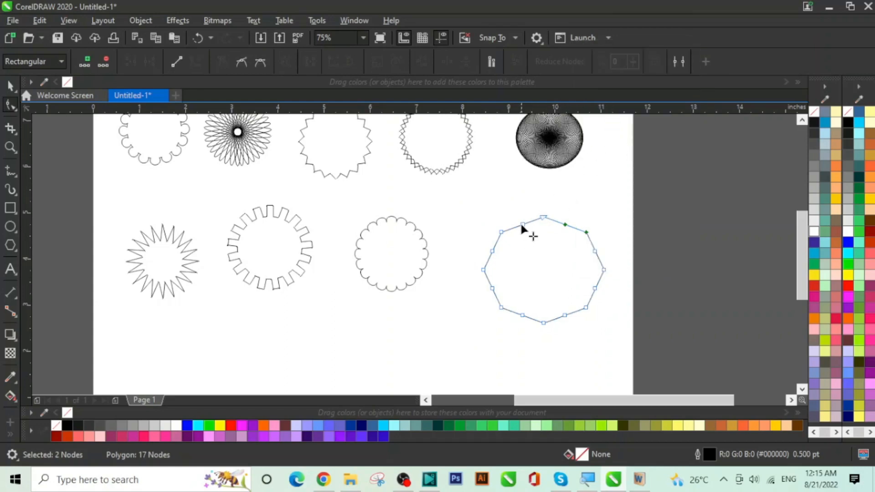
Move the octagon's side-midpoint node slightly outward so that all eight sides bulge
scroll(524, 226, up, 3)
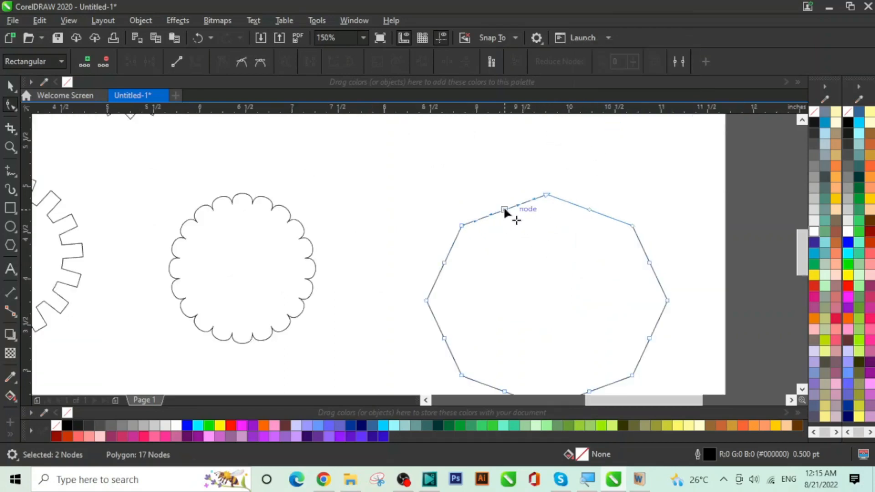
drag(504, 209, 499, 199)
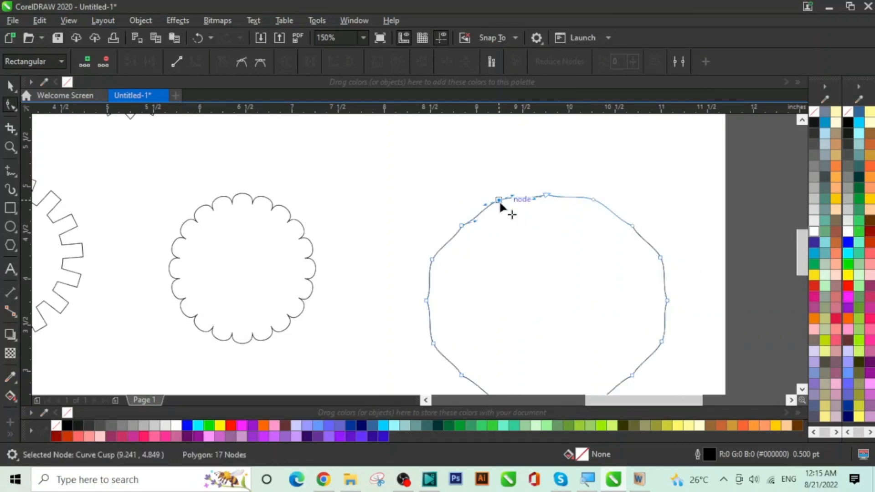
drag(501, 204, 500, 204)
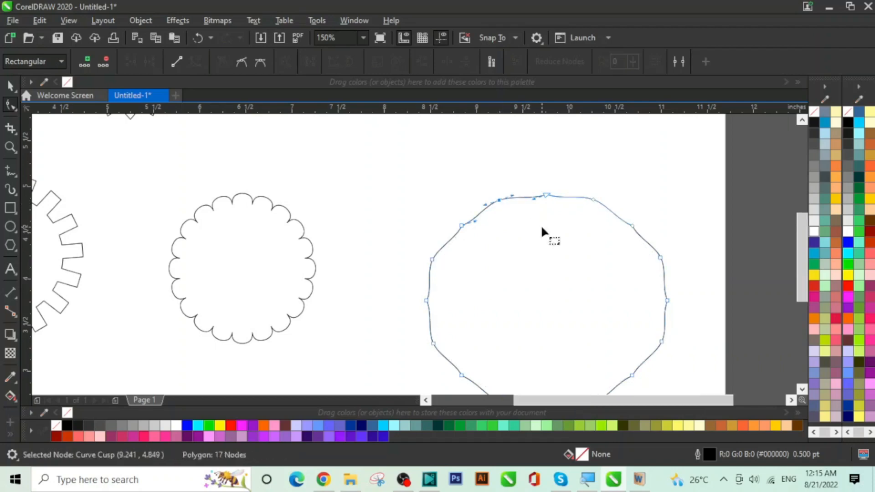
scroll(542, 230, down, 2)
scroll(556, 279, up, 1)
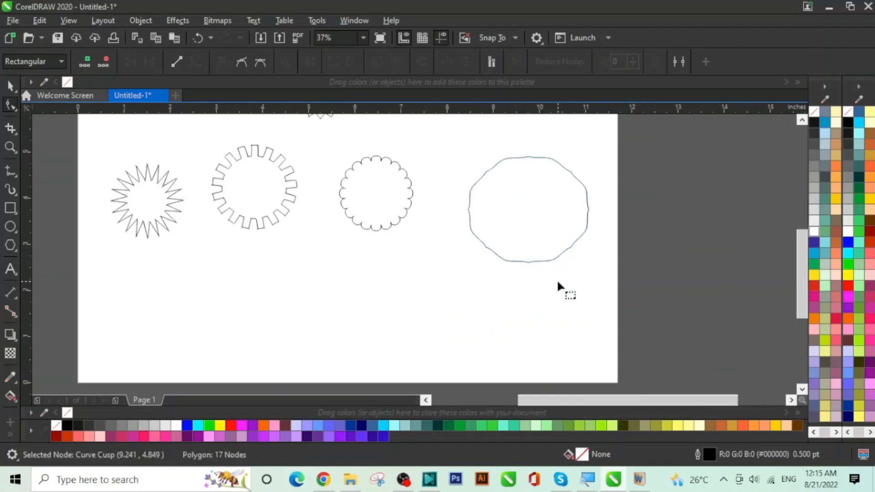
click(10, 86)
click(588, 320)
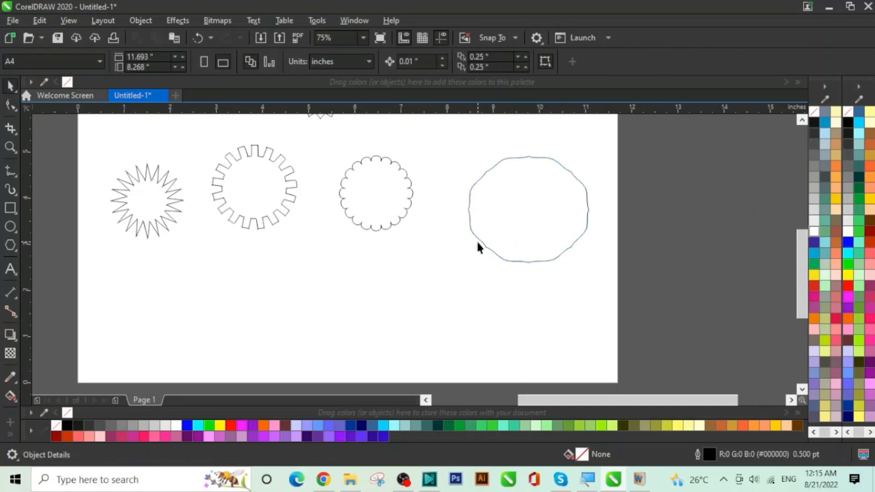
Pull the octagon's corner node inward to form a wavy outline with eight rounded lobes
click(533, 221)
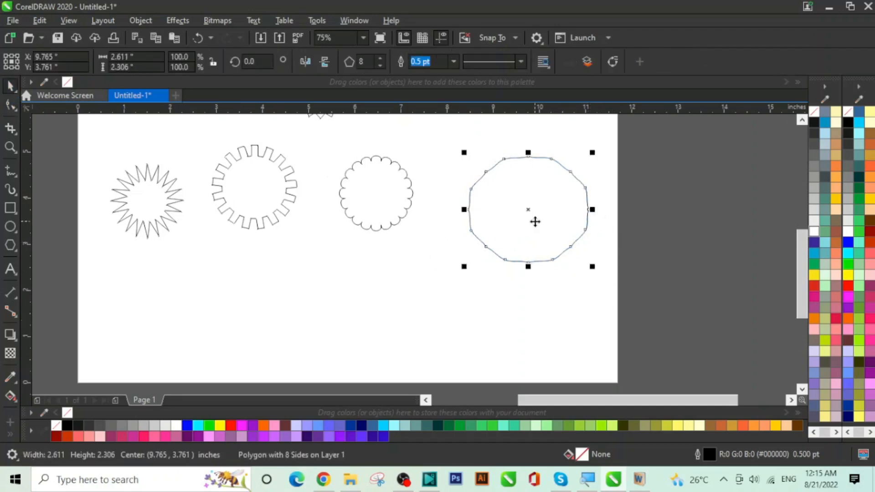
click(13, 106)
mouse_move(487, 171)
mouse_down()
mouse_move(510, 184)
mouse_move(493, 175)
mouse_up()
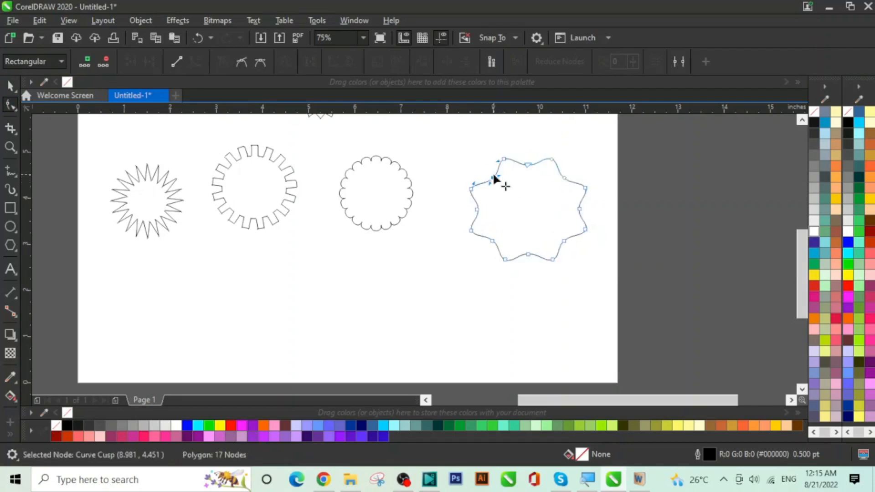
click(10, 86)
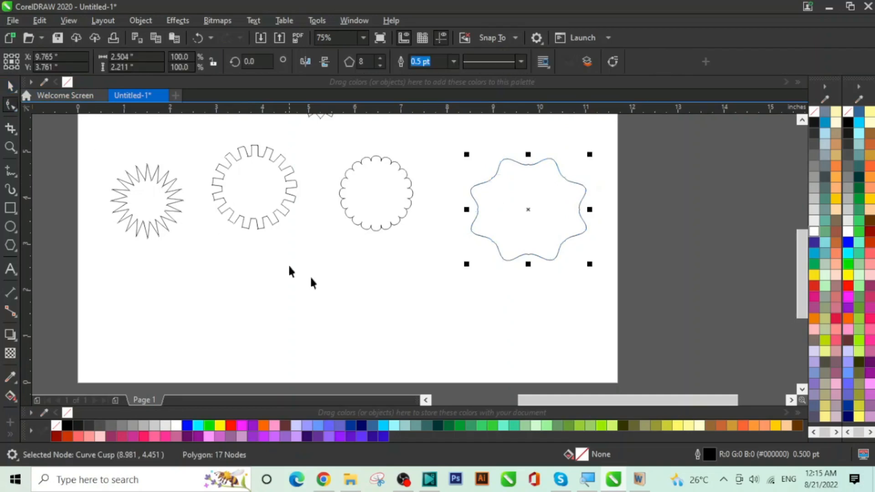
click(500, 317)
Place a copy of the wavy eight-lobed outline below the original and move the original slightly up
click(534, 212)
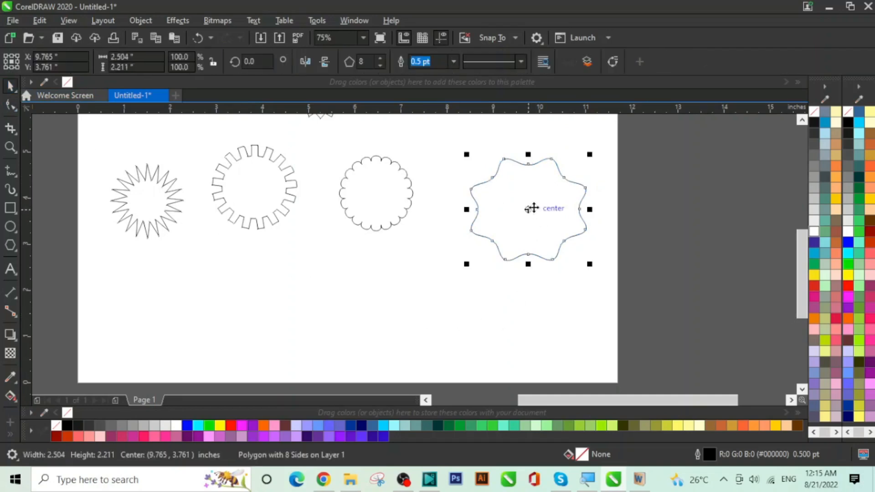
click(532, 207)
click(538, 298)
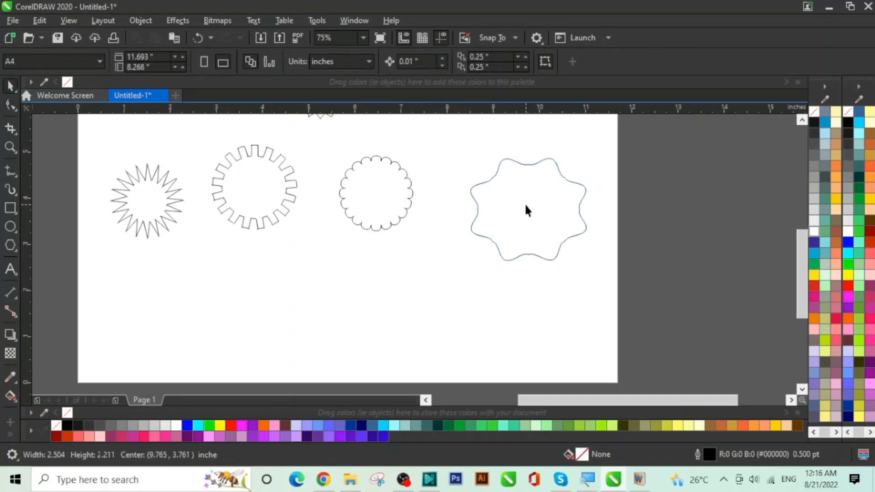
click(524, 203)
mouse_move(523, 202)
mouse_down()
mouse_move(531, 288)
mouse_move(505, 310)
mouse_move(523, 186)
mouse_up()
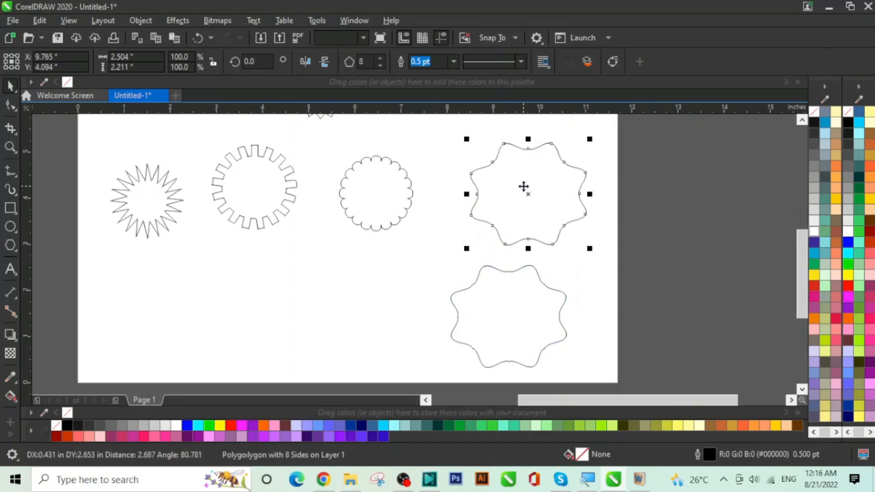
Create a copy of the upper wavy outline rotated to about 345.4 degrees around its centre
click(561, 176)
drag(594, 137, 604, 153)
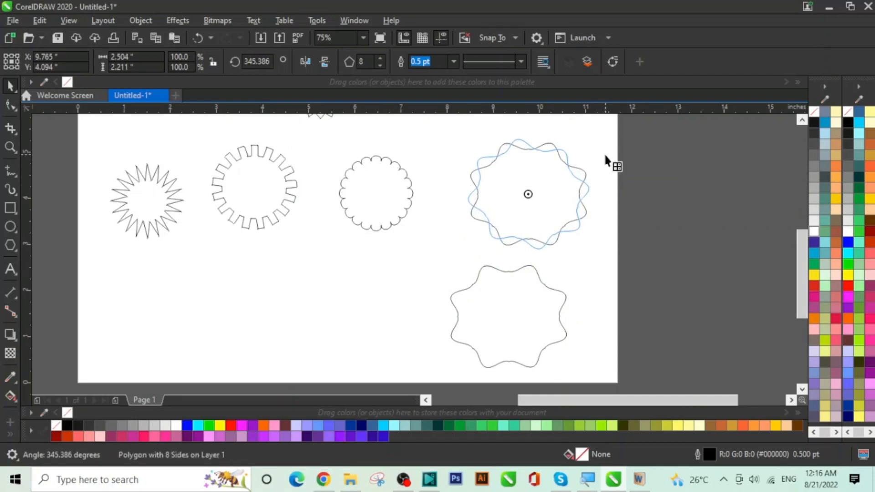
click(609, 266)
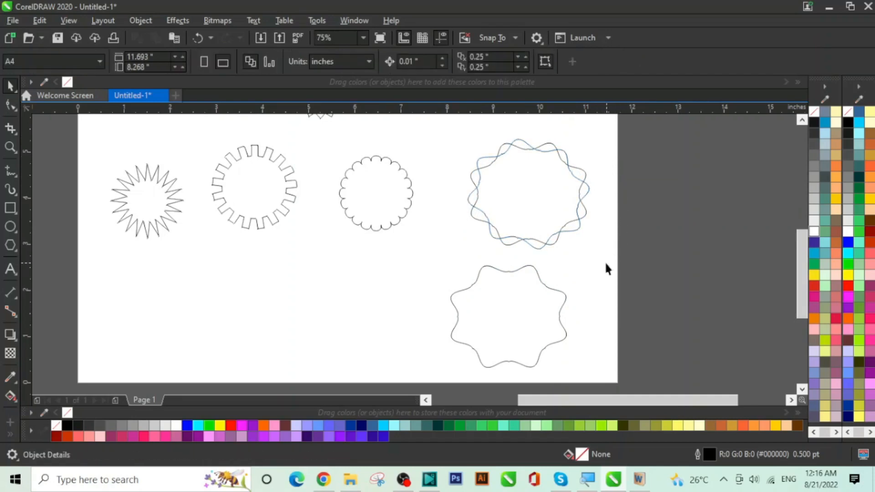
Move the lower wavy outline to the right, closer to the page edge
click(517, 319)
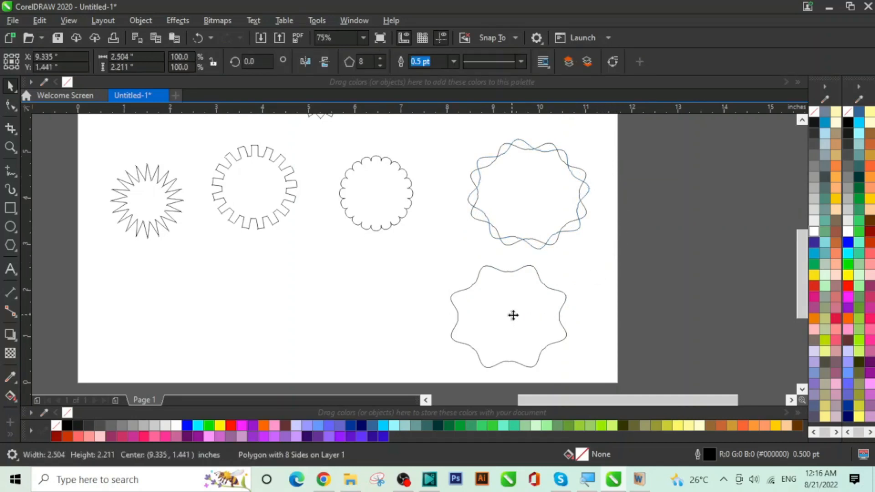
mouse_move(512, 314)
mouse_down()
mouse_move(555, 327)
mouse_move(555, 318)
mouse_up()
click(420, 294)
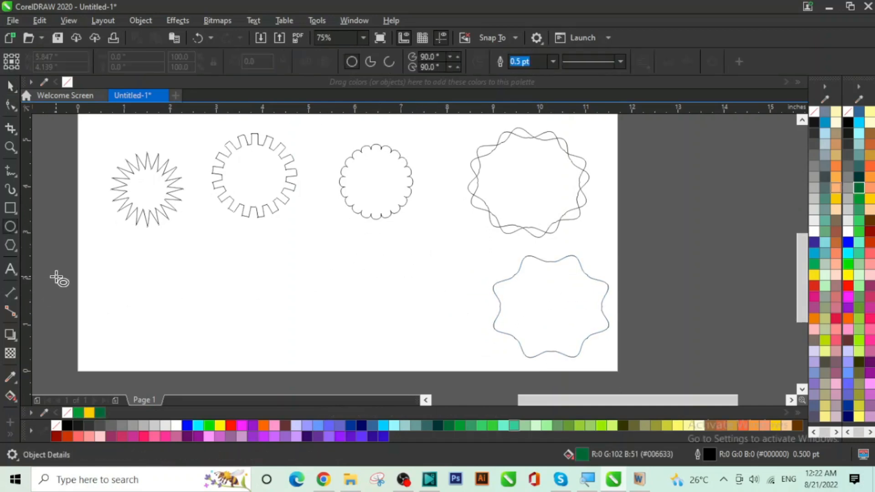
Draw an unfilled hexagon about 1.85 by 2.11 inches with a hairline outline and position it below the spiked starburst
click(10, 245)
drag(119, 259, 212, 359)
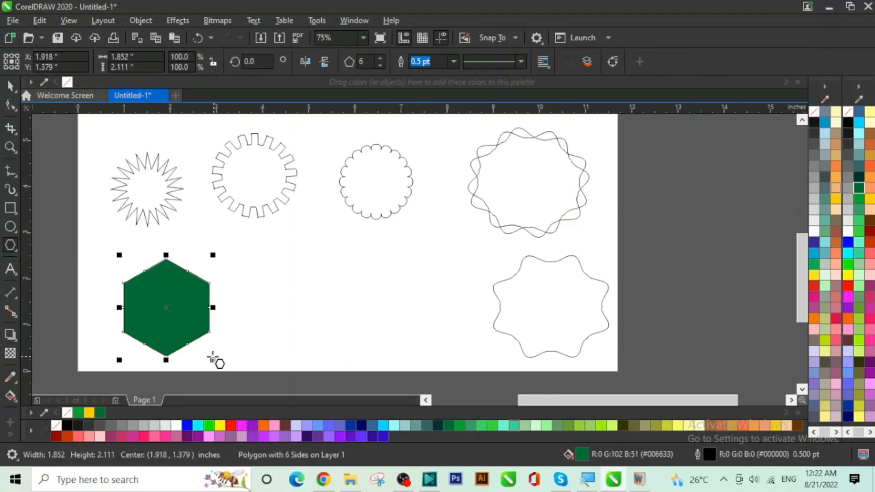
click(67, 414)
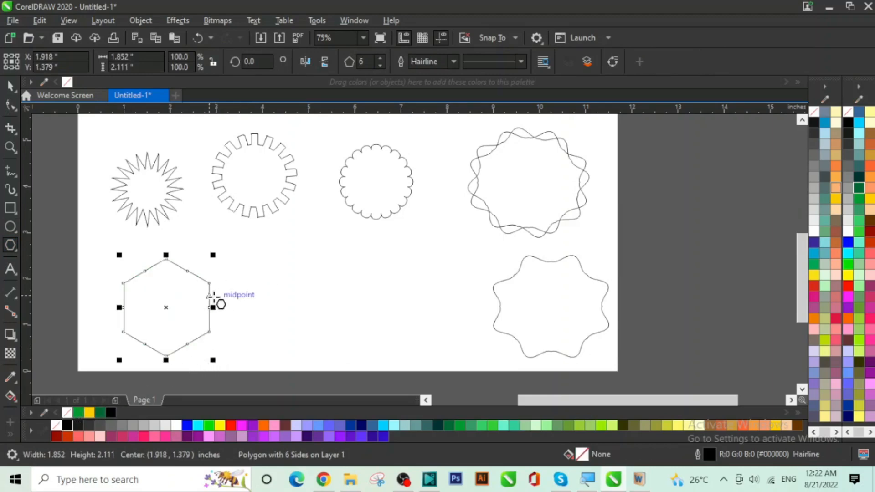
click(10, 87)
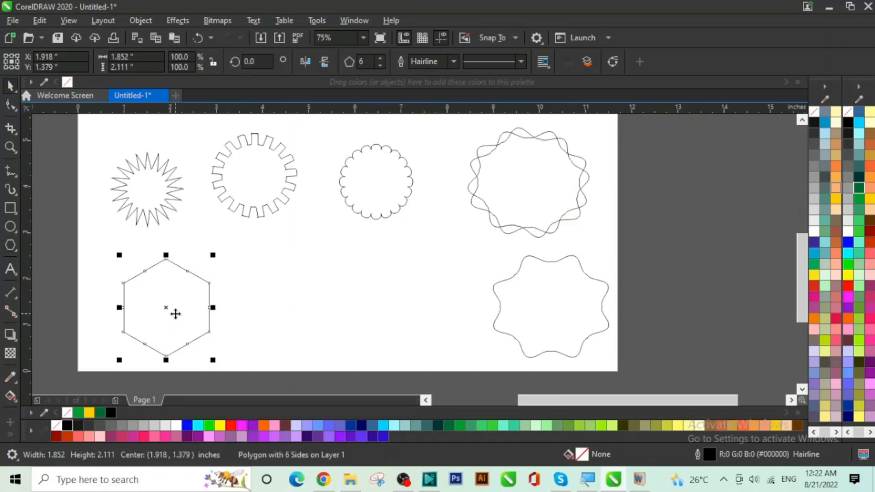
drag(175, 314, 167, 300)
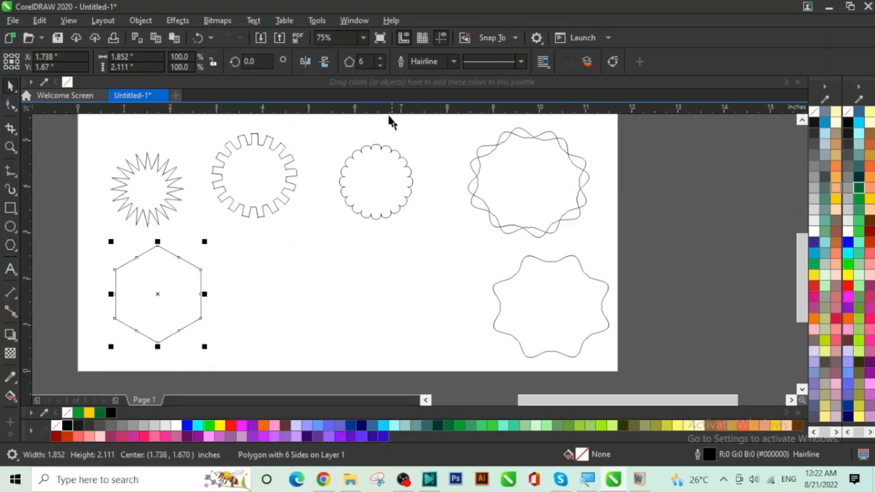
Change the hexagon to 8 sides and pull its edge midpoints inward to form an eight-pointed star
click(380, 58)
click(380, 57)
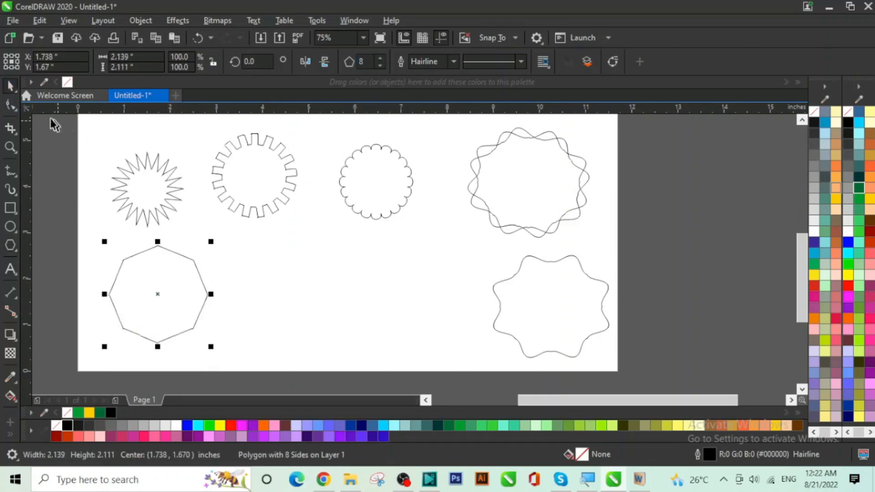
click(10, 105)
drag(252, 239, 112, 395)
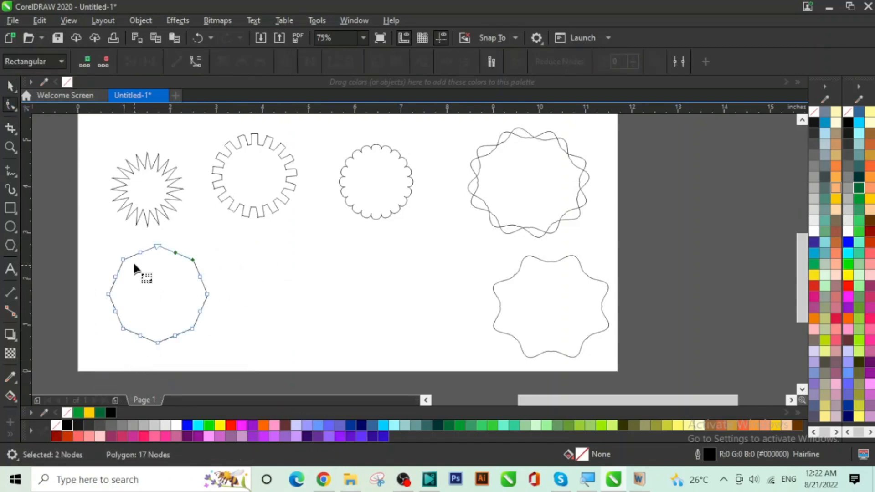
drag(142, 253, 148, 270)
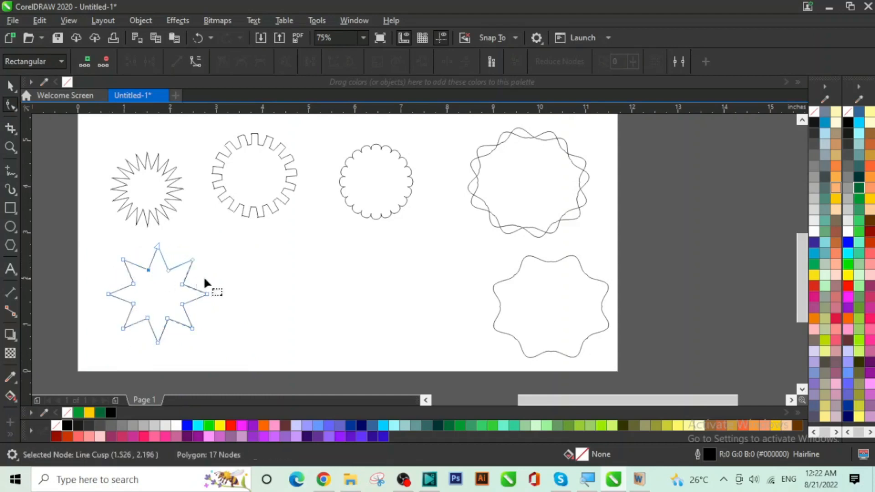
click(230, 273)
click(10, 85)
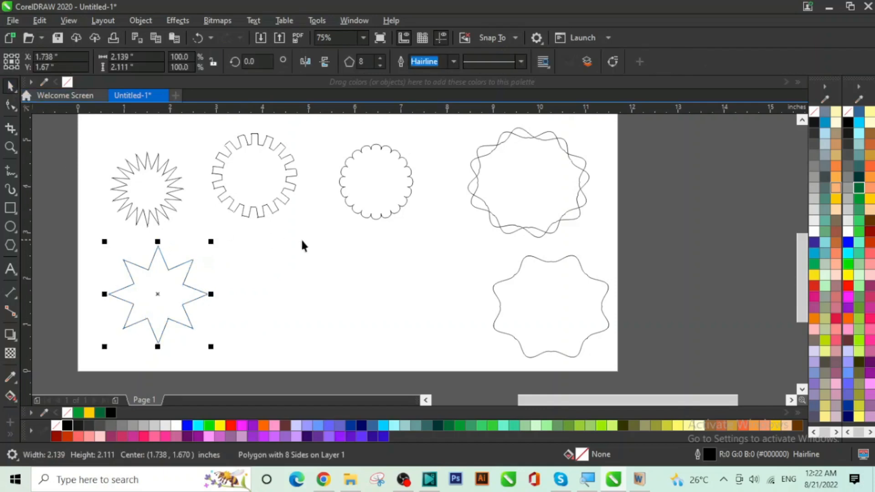
click(331, 259)
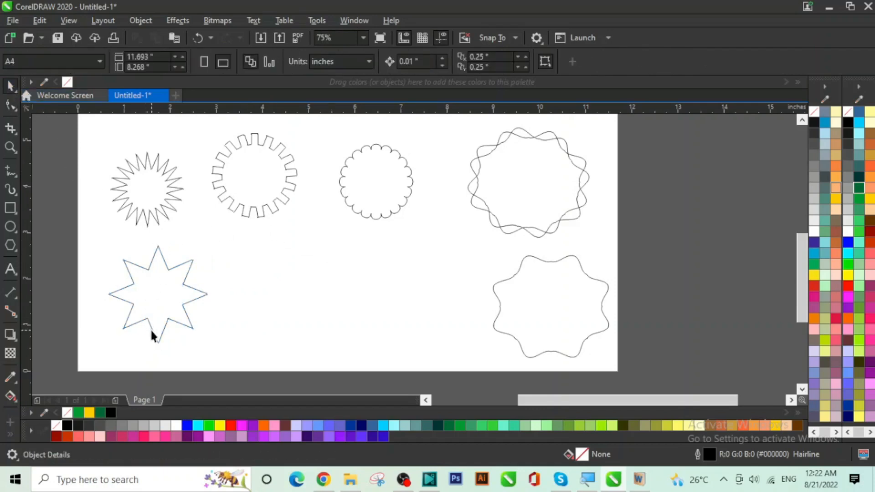
Draw a square about 0.63 by 0.64 inches beside the star and round its upper-right and lower-left corners to 0.313 inches
click(11, 209)
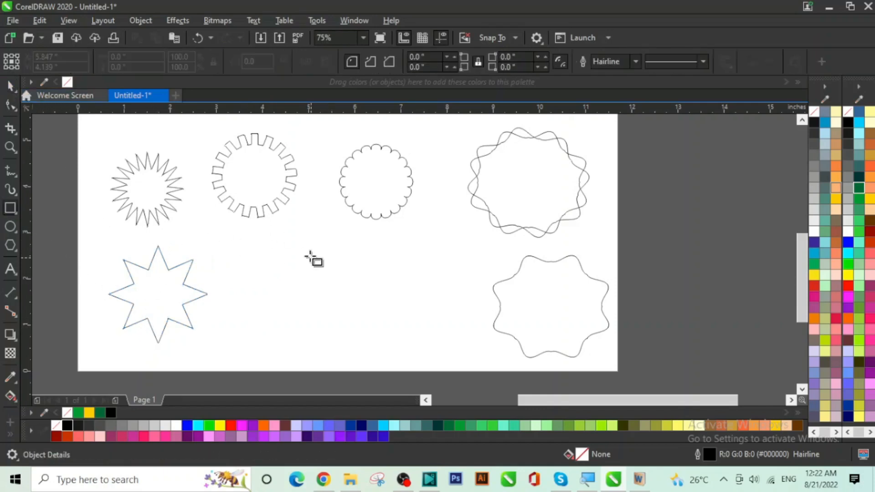
drag(248, 246, 277, 276)
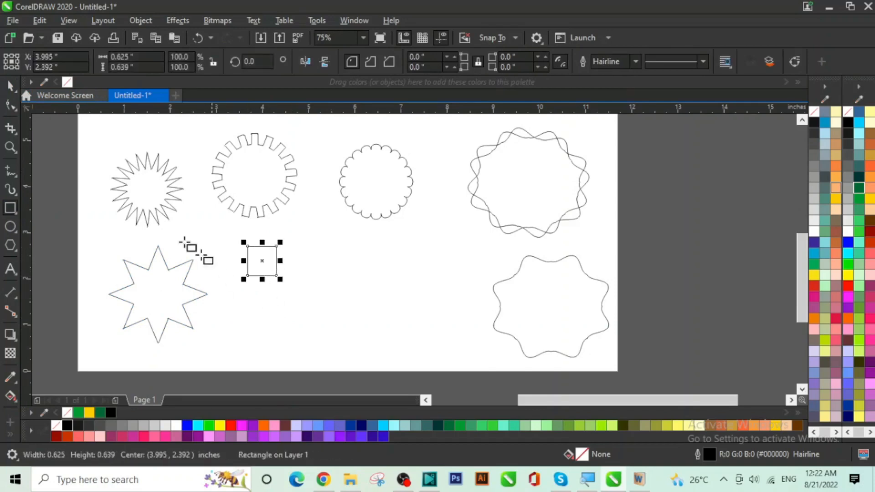
click(9, 106)
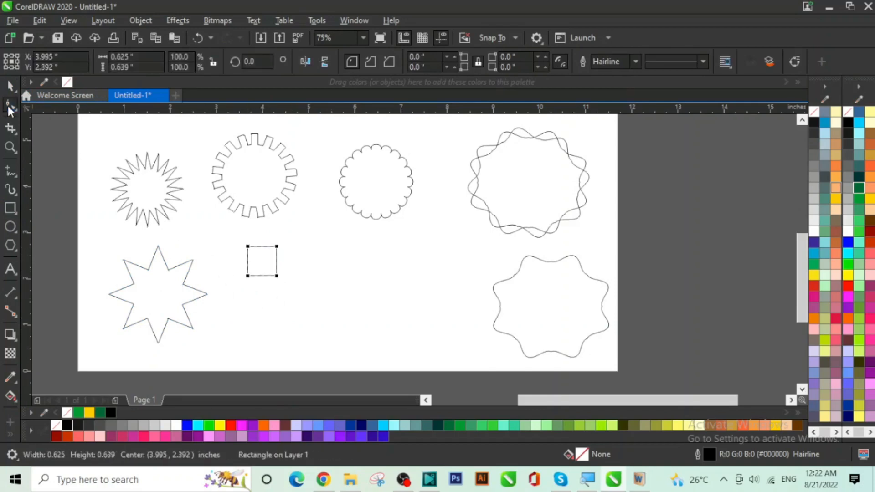
click(276, 246)
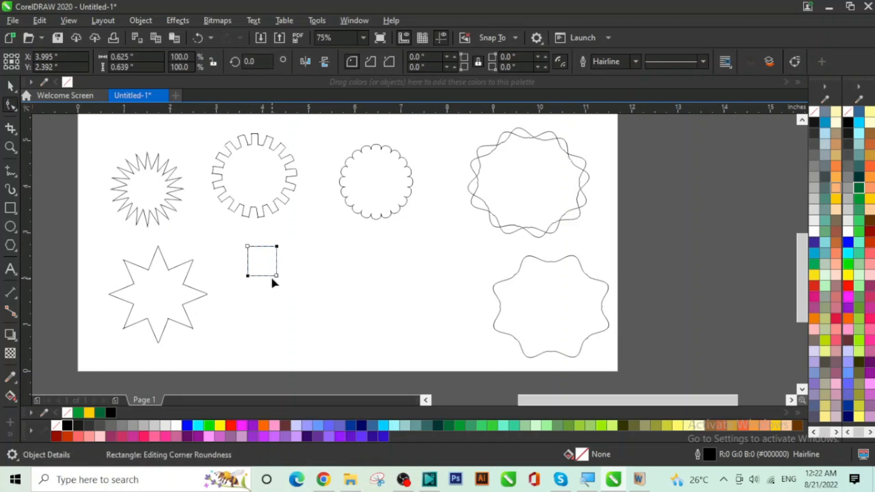
drag(277, 248, 262, 263)
click(11, 88)
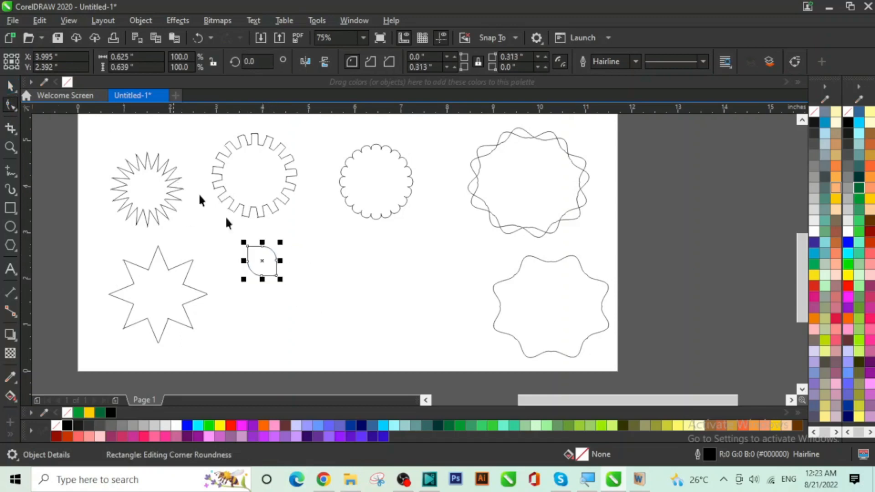
click(309, 256)
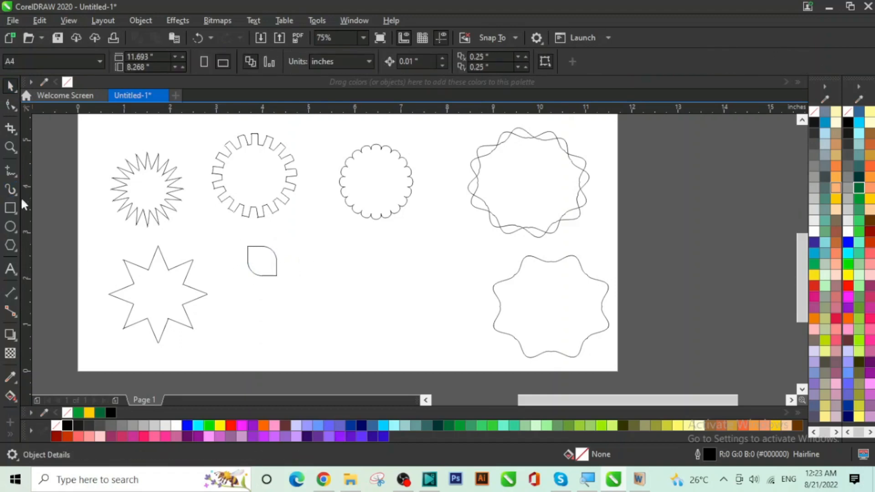
Draw a circle about 2.36 by 2.28 inches beside the leaf shape and move the leaf onto the circle's upper-left edge
click(11, 227)
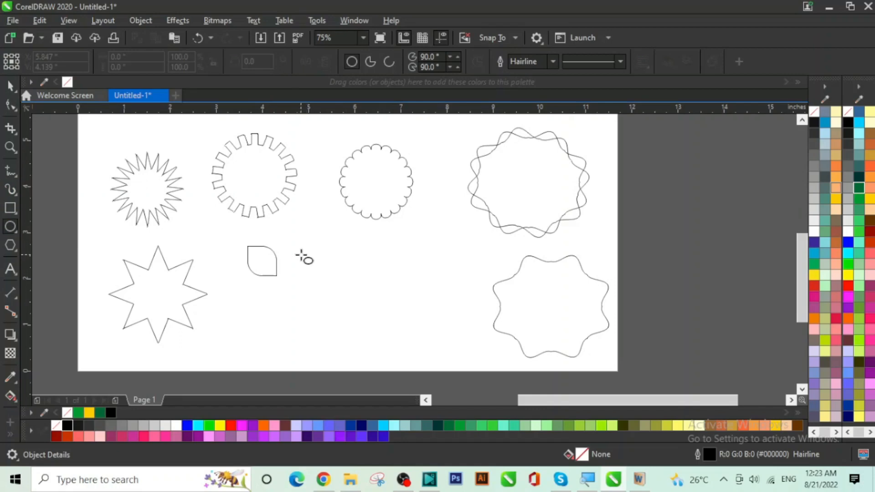
drag(298, 253, 407, 360)
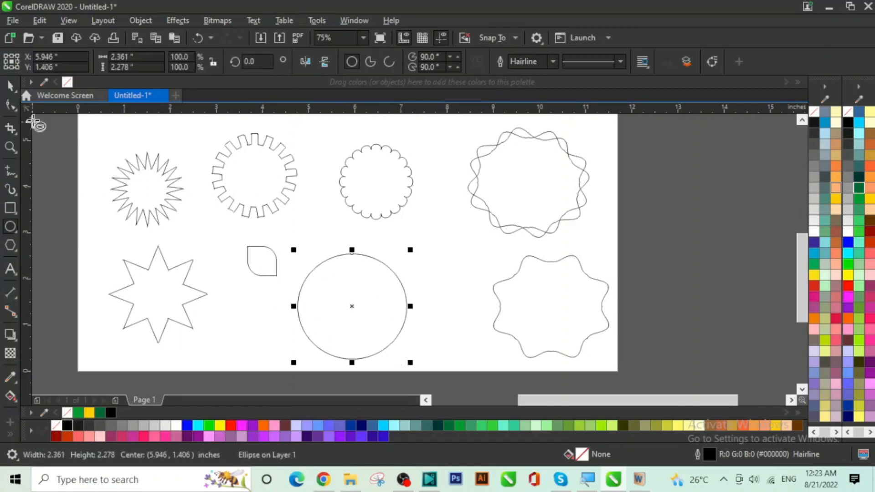
click(12, 92)
drag(269, 264, 311, 268)
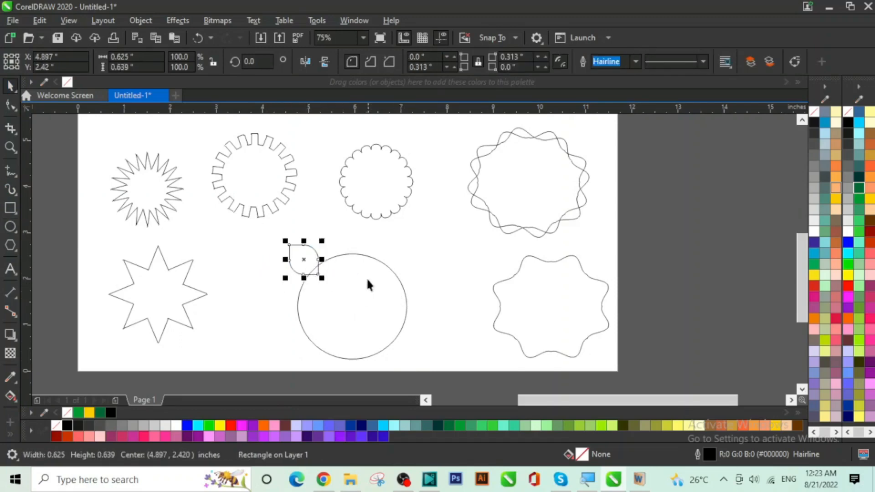
Create a copy of the leaf rotated to about 348.9 degrees around the circle's centre and repeat it until the ring is closed
click(317, 262)
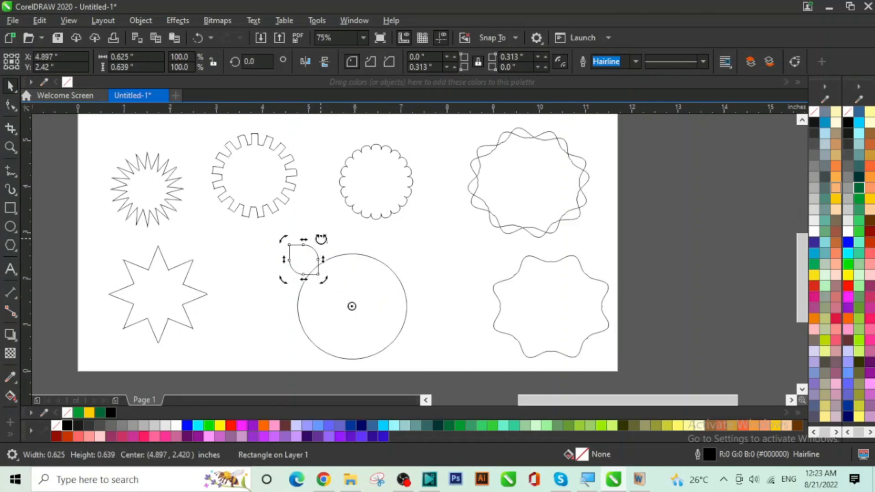
drag(321, 239, 343, 250)
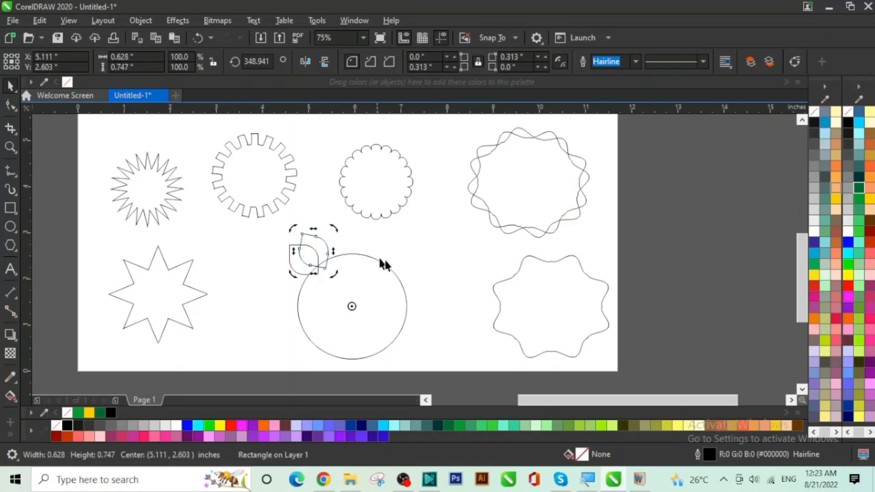
key(ctrl+r)
key(ctrl+r)
key(ctrl+r)
key(ctrl+r)
key(ctrl+r)
key(ctrl+r)
key(ctrl+r)
key(ctrl+r)
key(ctrl+r)
key(ctrl+r)
key(ctrl+r)
key(ctrl+r)
key(ctrl+r)
key(ctrl+r)
key(ctrl+r)
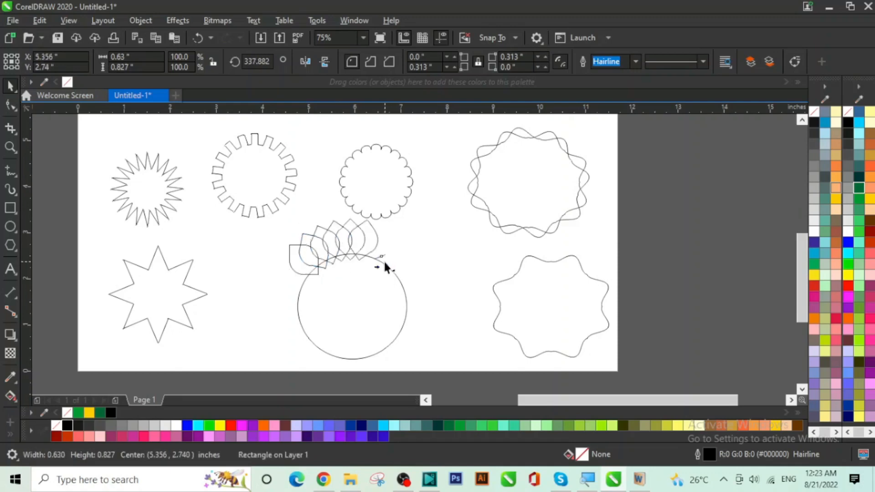
key(ctrl+r)
key(ctrl+r)
key(ctrl+r)
key(ctrl+r)
key(ctrl+r)
key(ctrl+r)
key(ctrl+r)
key(ctrl+r)
key(ctrl+r)
key(ctrl+r)
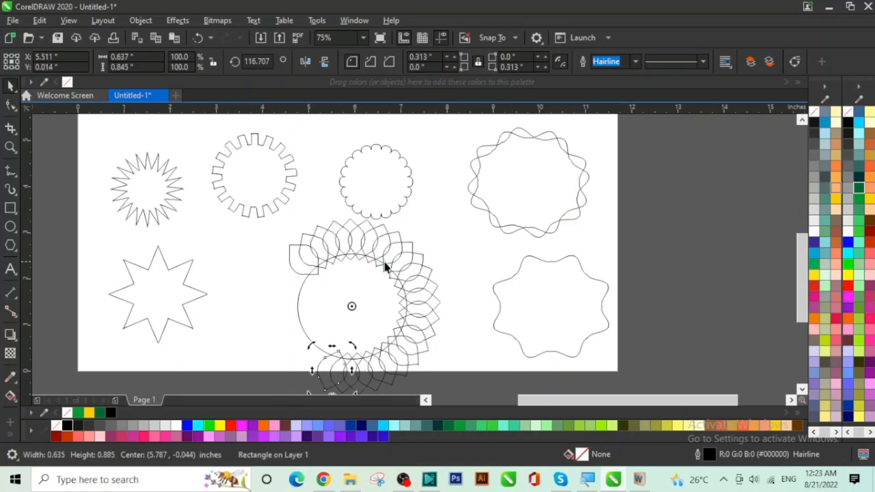
key(ctrl+r)
key(ctrl+r)
key(ctrl+r)
key(ctrl+r)
key(ctrl+r)
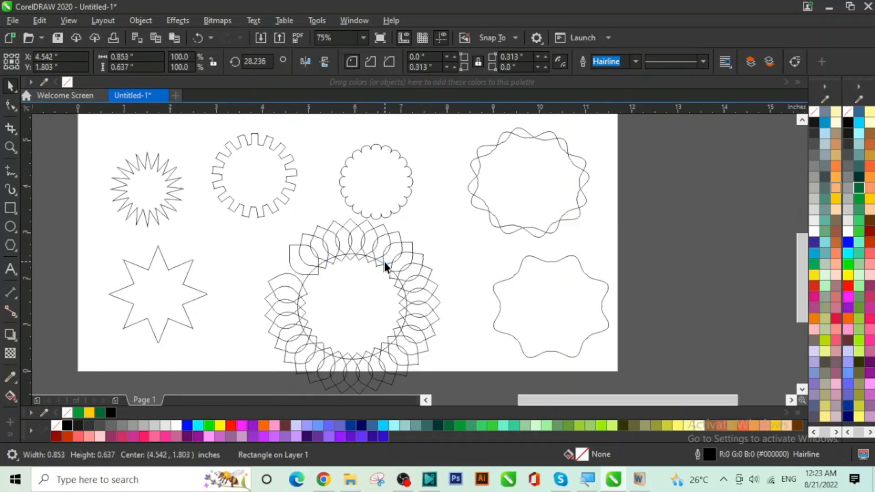
click(460, 266)
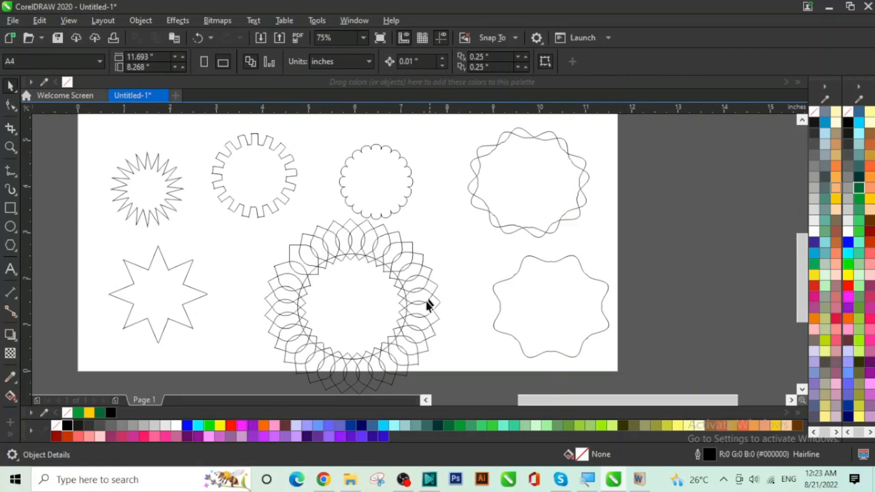
Move the scalloped circle up and to the right, and the gear outline up and to the left, away from the leaf ring
scroll(364, 335, up, 2)
scroll(365, 338, down, 2)
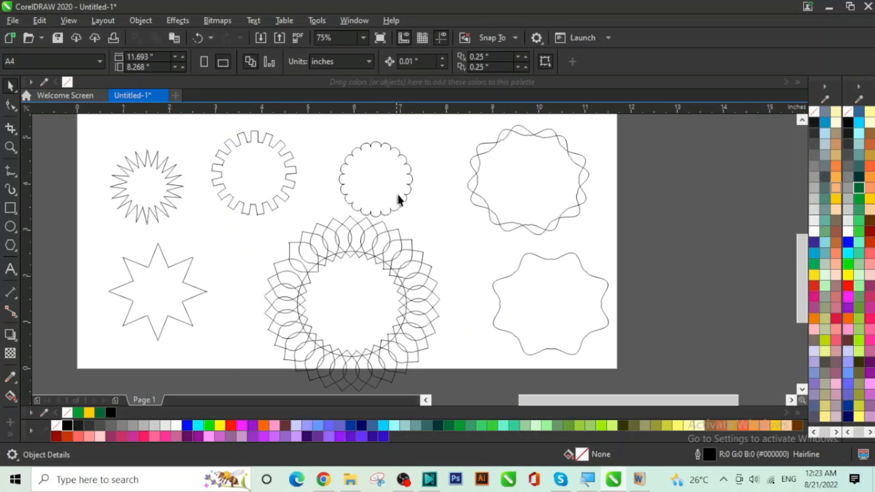
click(371, 179)
drag(389, 195, 412, 169)
click(255, 185)
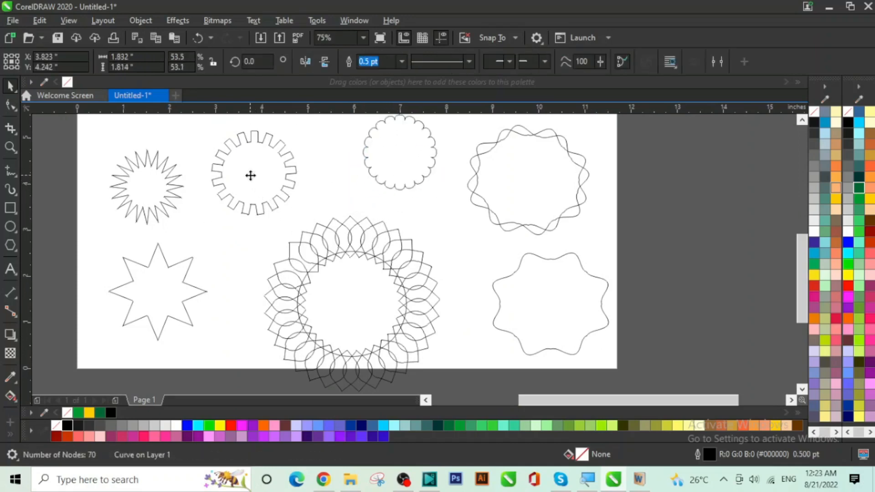
drag(251, 173, 220, 162)
Scale the whole leaf ring with its circle down to about 2.68 by 2.67 inches and move it slightly up
drag(250, 216, 464, 362)
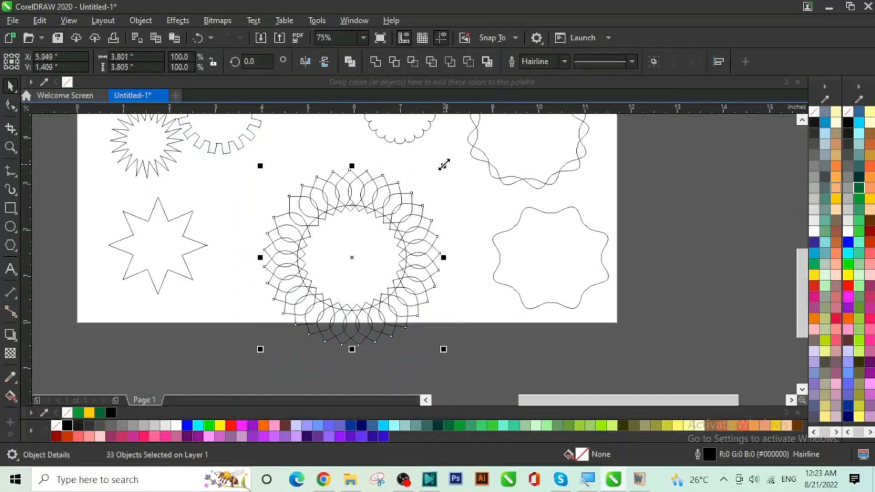
drag(445, 164, 416, 189)
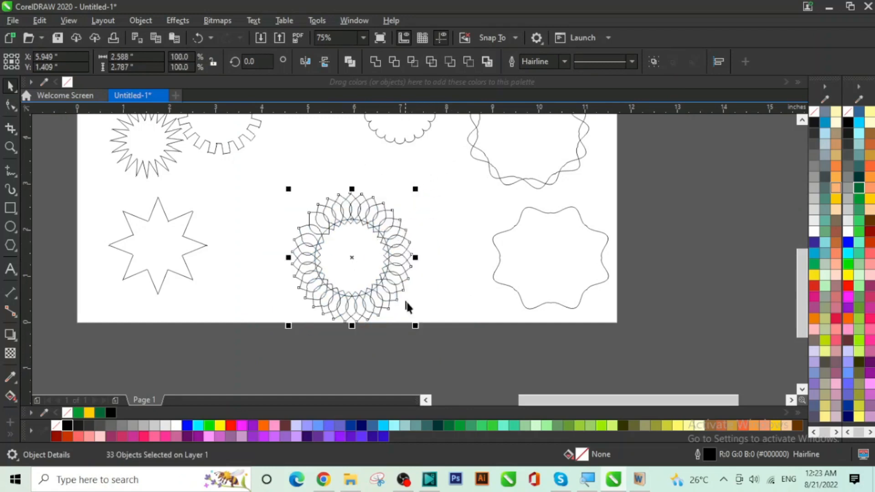
mouse_move(415, 326)
mouse_down()
mouse_move(415, 315)
mouse_move(405, 313)
mouse_move(417, 323)
mouse_up()
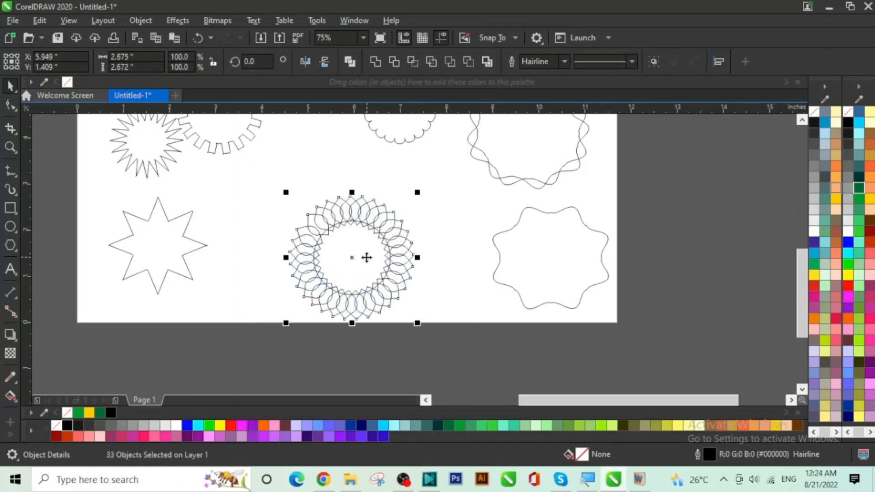
drag(367, 258, 362, 237)
Fill all the leaves and the inner circle of the ring with green #009933
scroll(355, 219, up, 1)
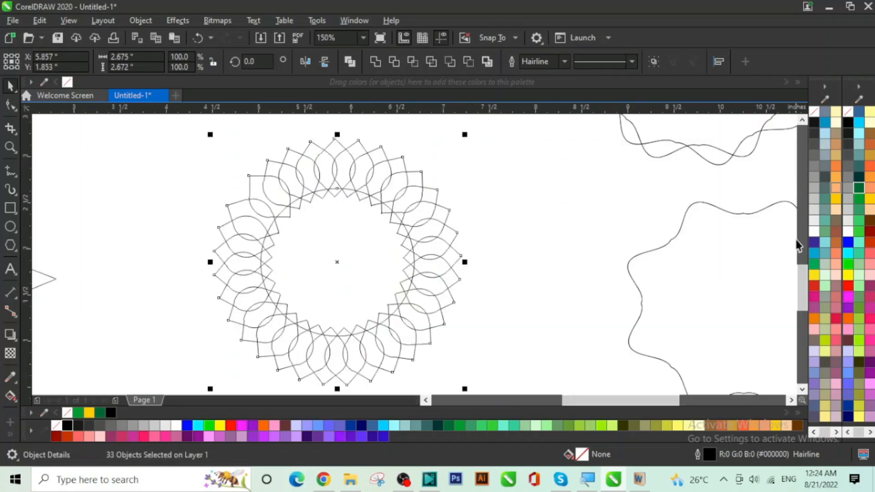
click(859, 189)
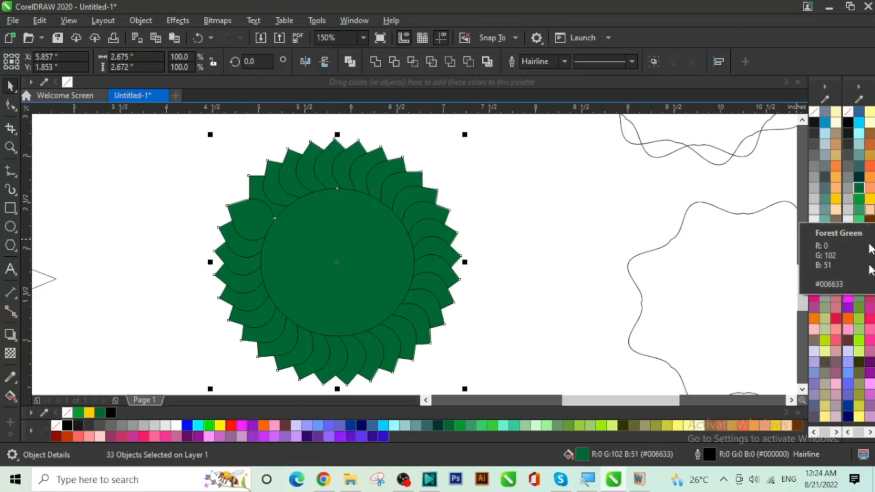
click(859, 202)
click(858, 209)
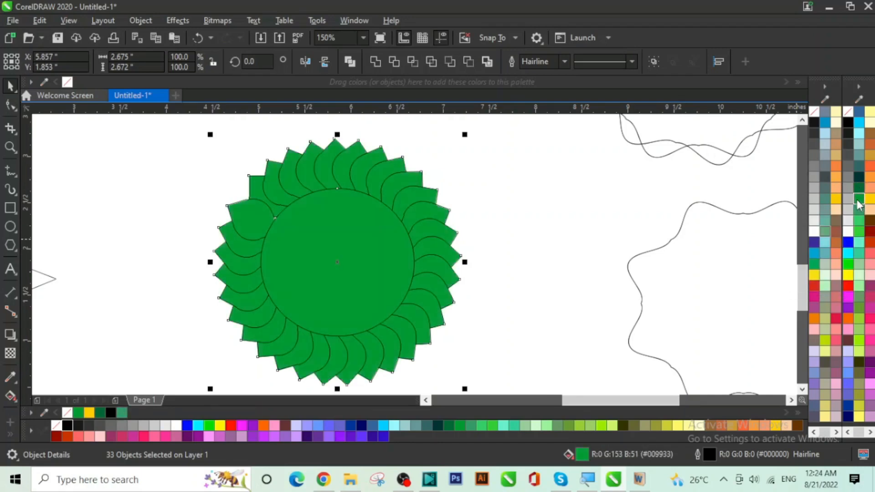
Place a copy of the scalloped circle between the eight-pointed star and the green rosette and fill it with yellow #FFCC00
scroll(523, 250, down, 2)
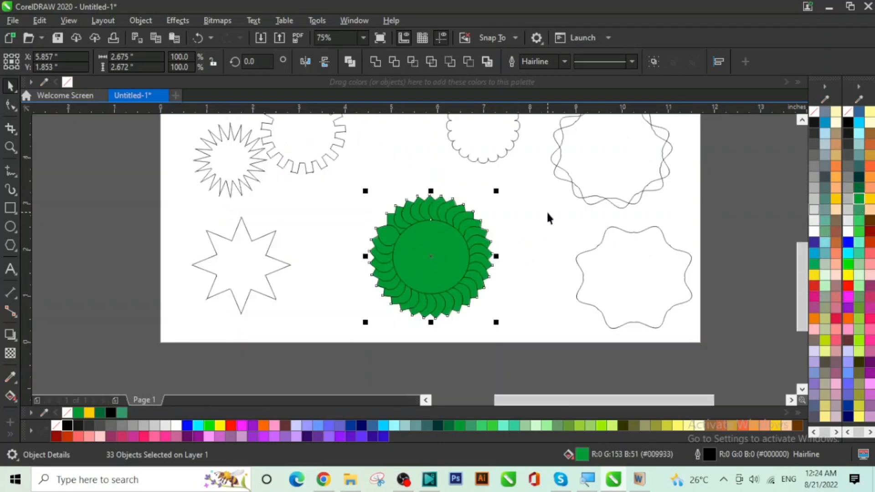
click(519, 168)
click(500, 146)
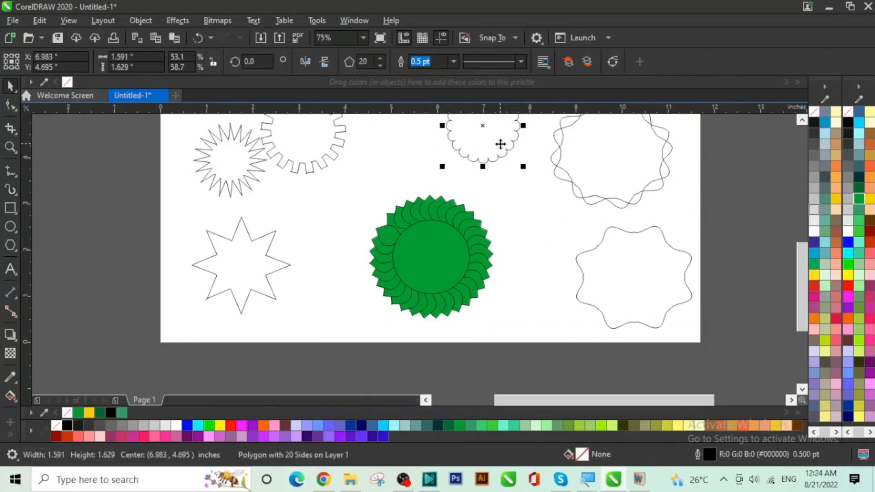
drag(500, 144, 345, 319)
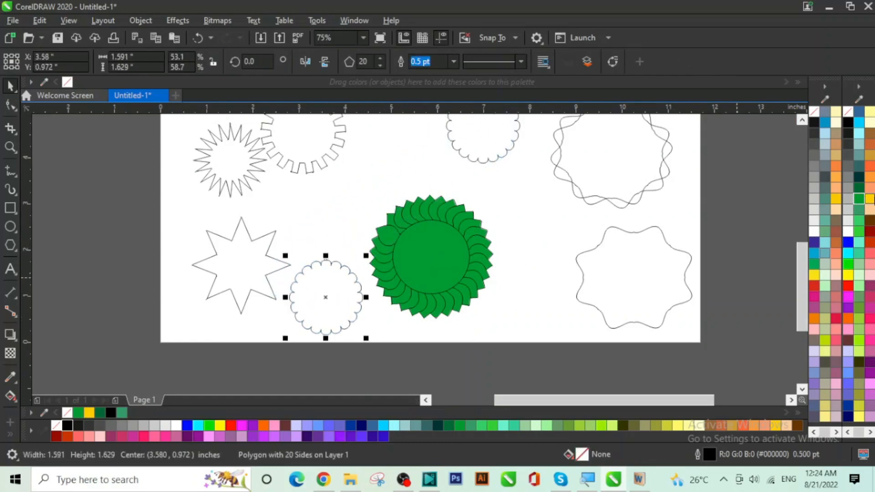
click(870, 198)
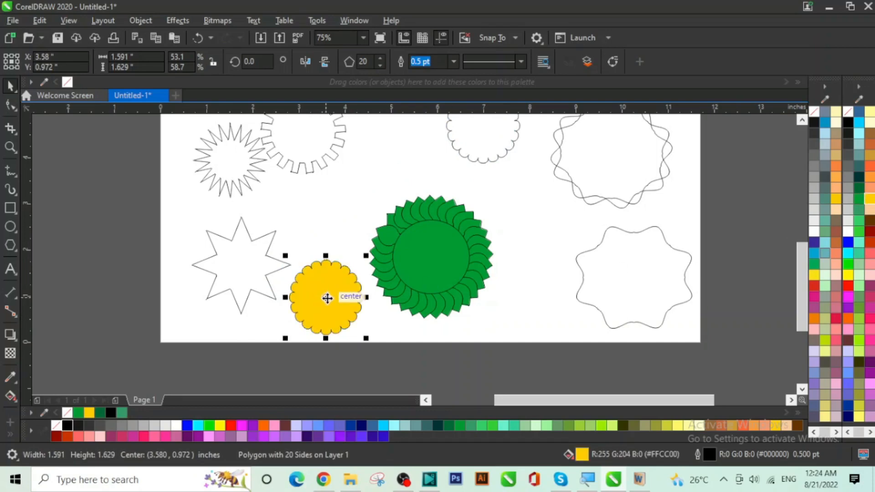
Centre the yellow scalloped circle on the green rosette and enlarge it slightly about its centre
drag(338, 296, 430, 257)
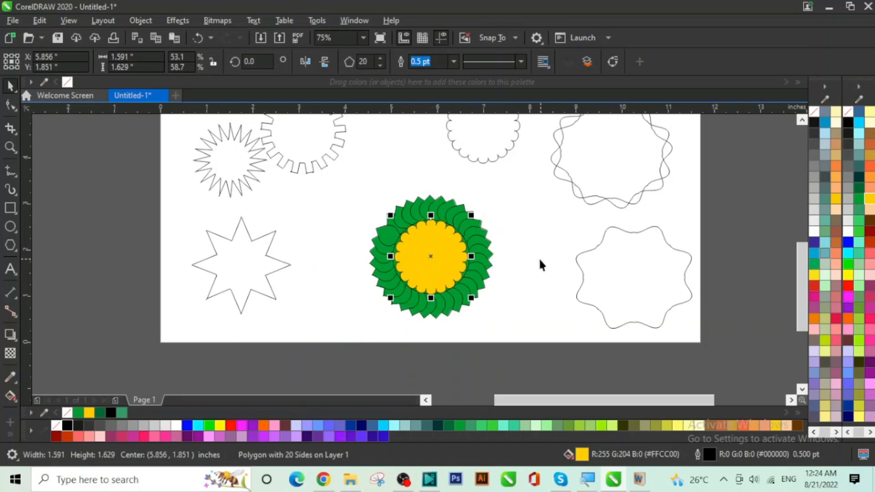
drag(471, 298, 476, 300)
click(541, 266)
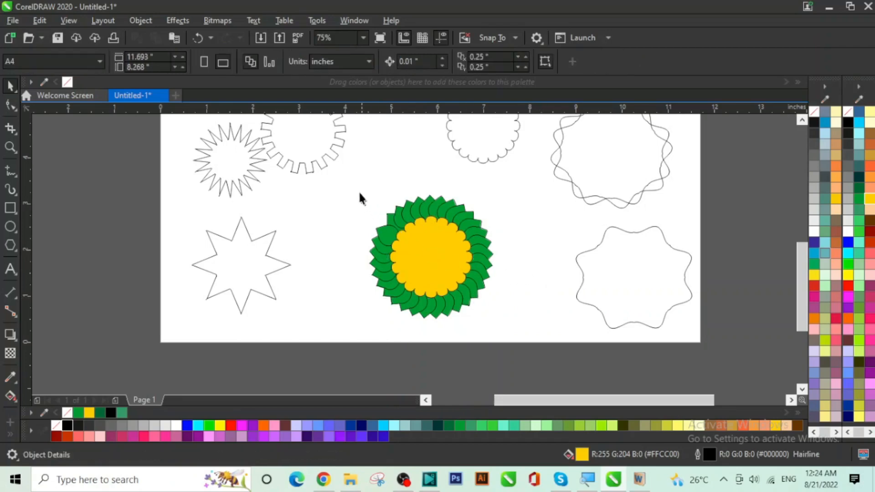
drag(355, 184, 518, 354)
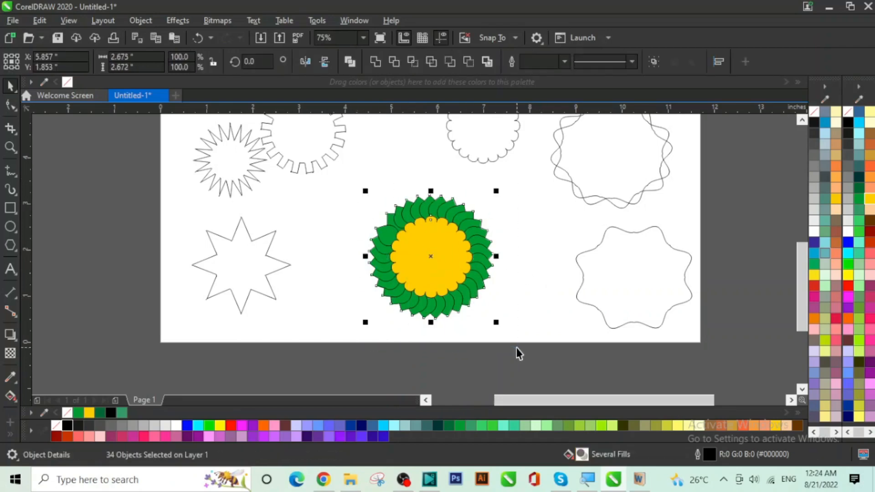
click(532, 296)
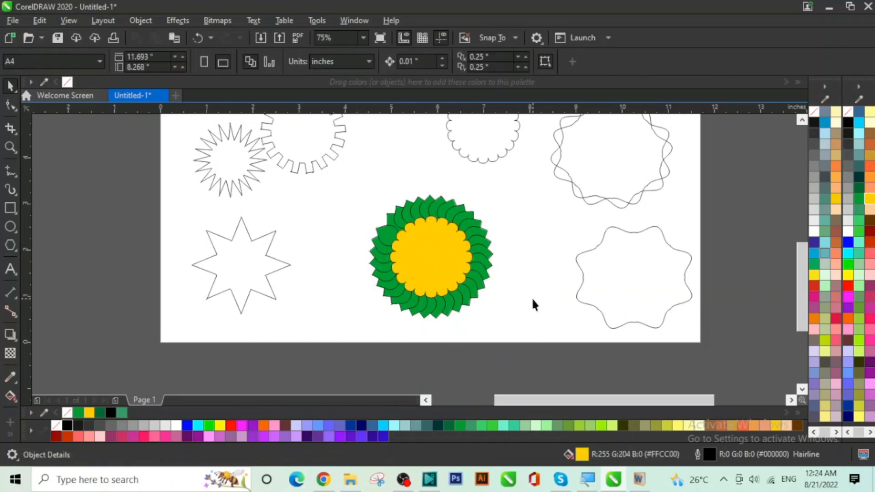
scroll(531, 298, down, 2)
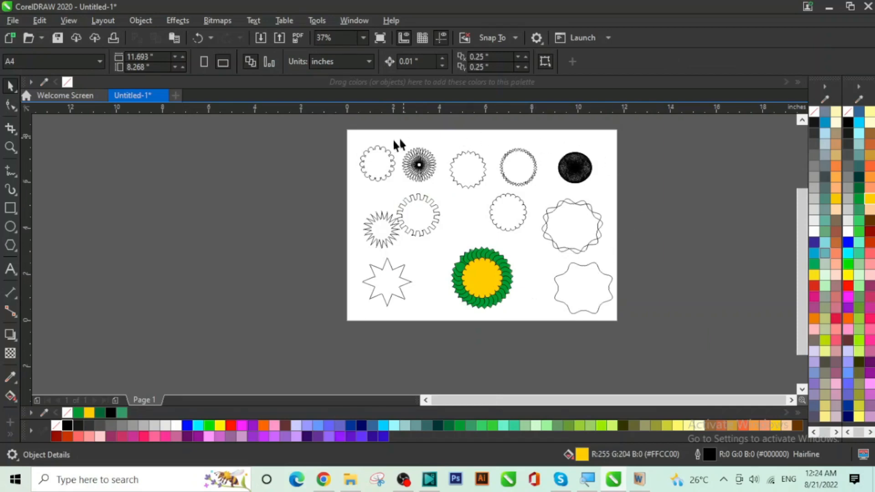
scroll(523, 293, up, 4)
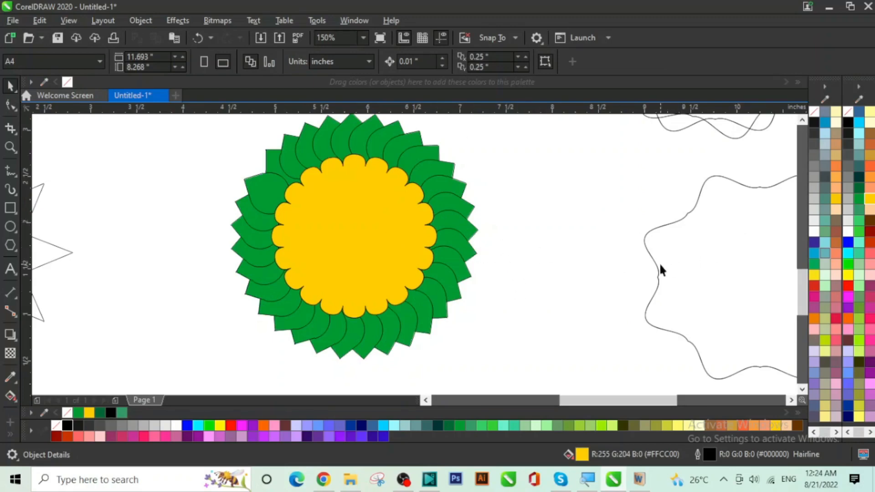
scroll(651, 267, up, 1)
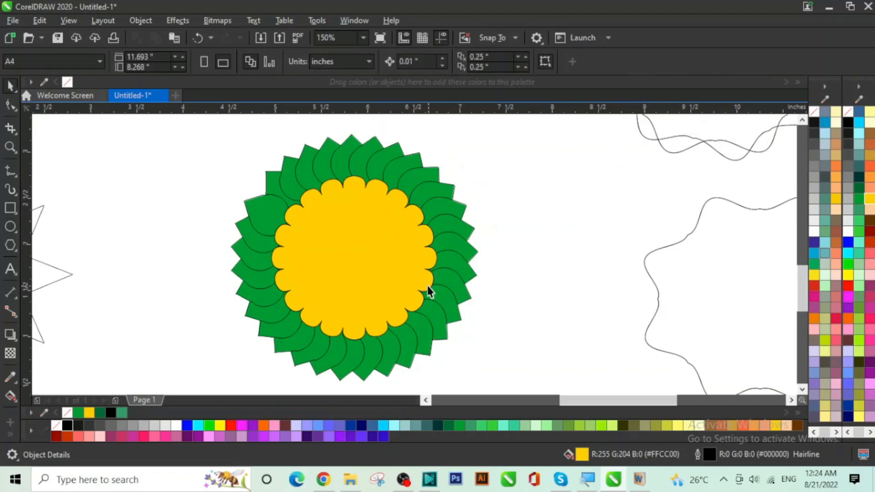
Save the drawing in the Downloads folder as Circle Shapes in the CDR - CorelDRAW format
click(8, 20)
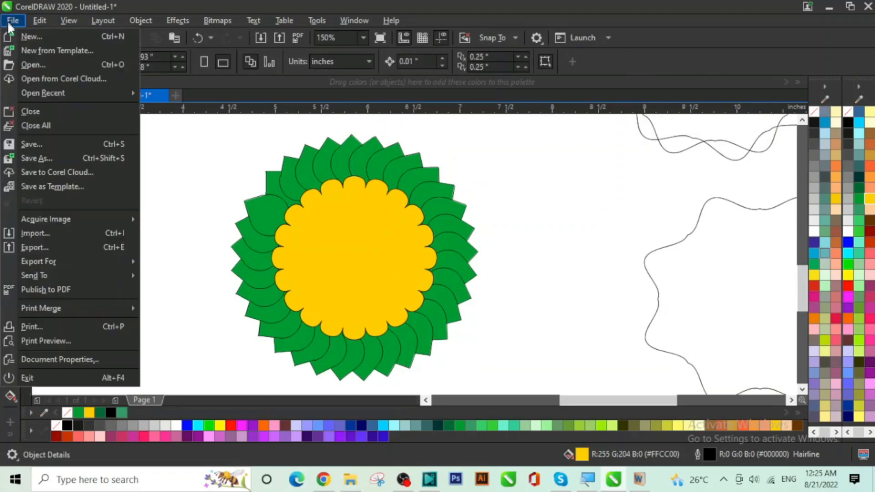
click(48, 143)
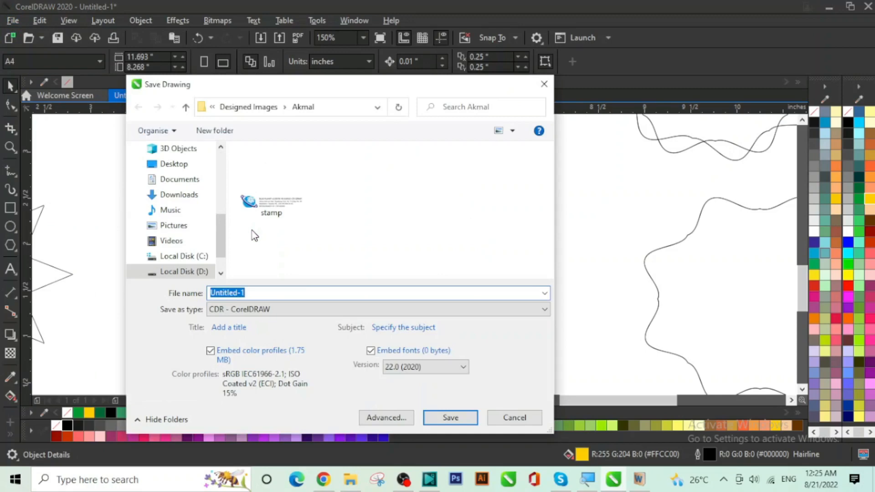
click(184, 194)
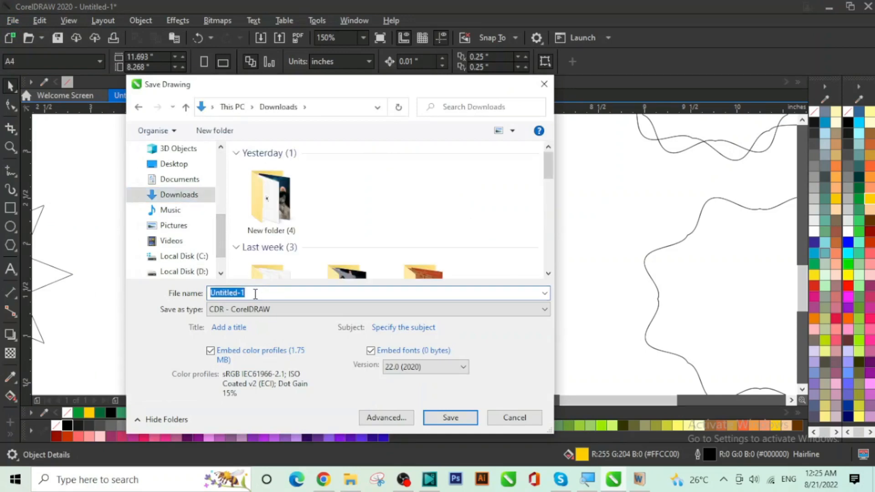
text(Circle Shapes)
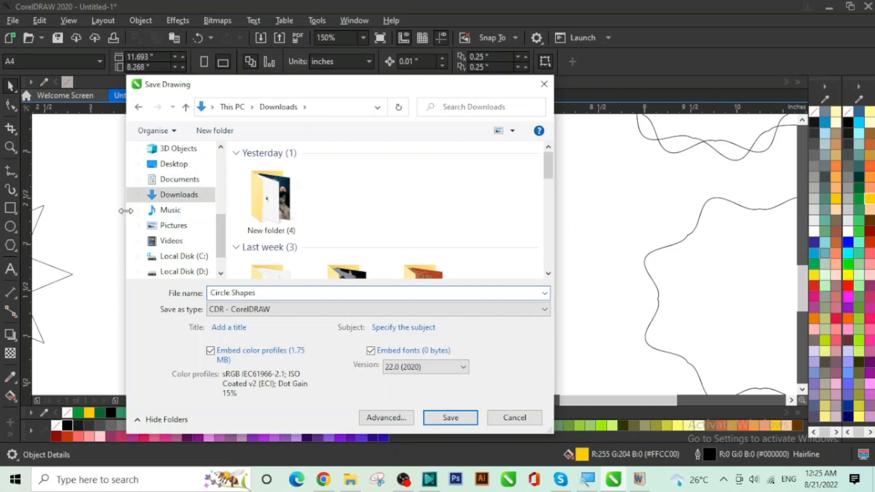
click(232, 313)
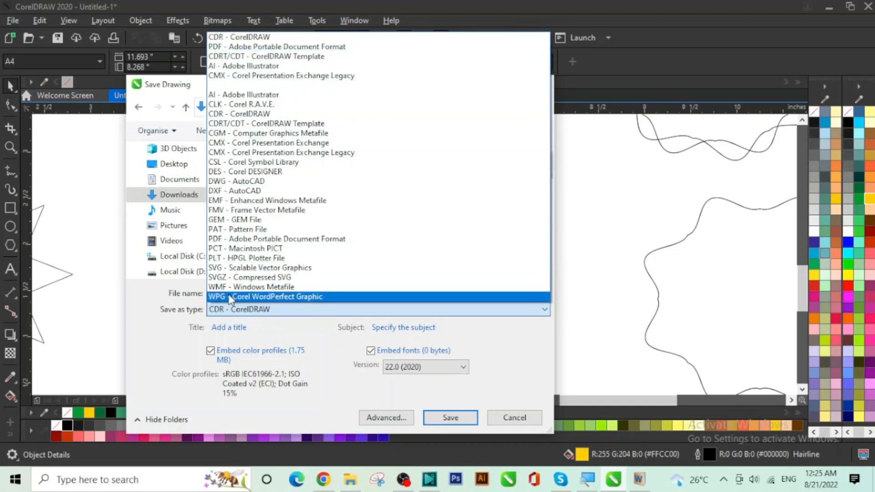
click(245, 40)
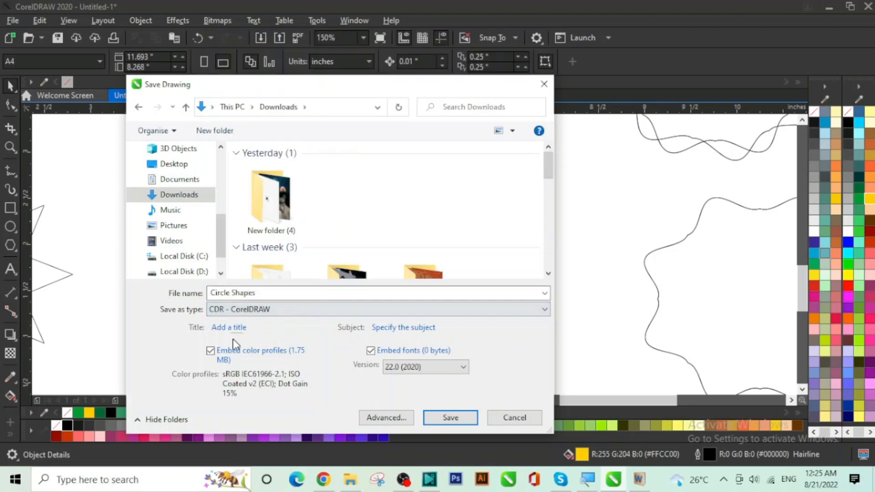
click(449, 417)
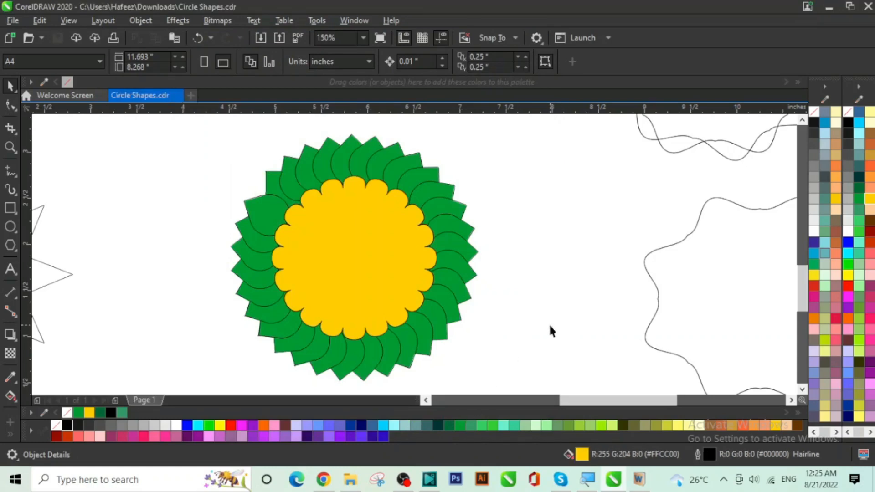
Start exporting the page to the Downloads folder as Circle Shapes in the PNG - Portable Network Graphics format
click(12, 21)
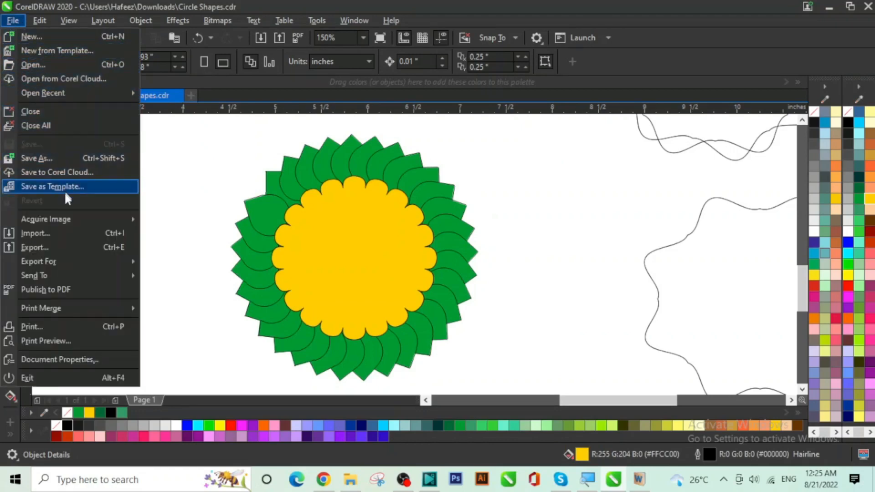
click(78, 247)
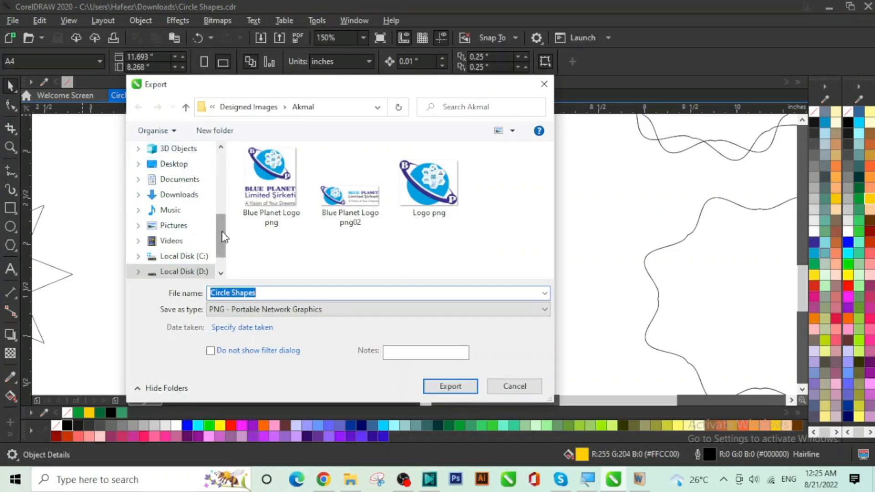
drag(221, 232, 216, 169)
click(184, 174)
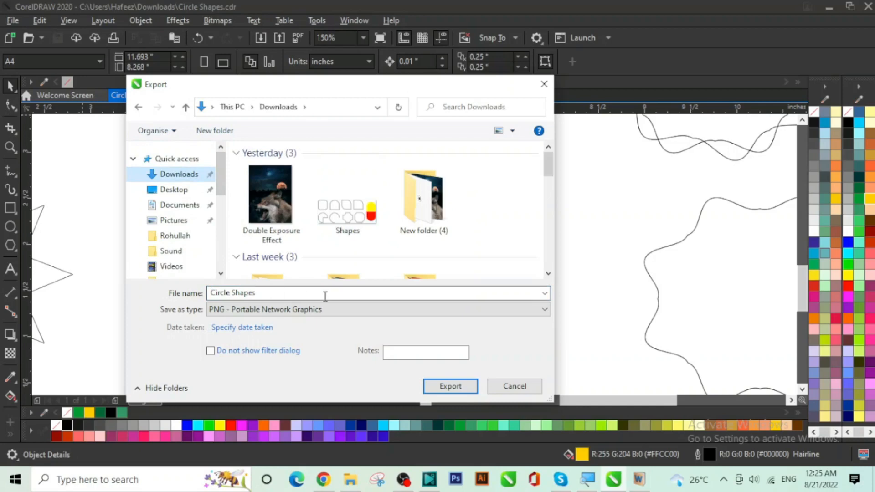
click(225, 310)
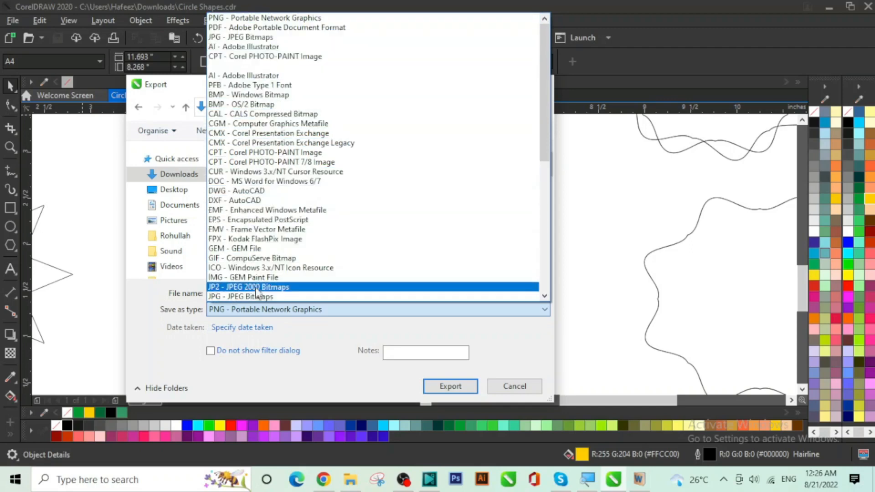
click(269, 18)
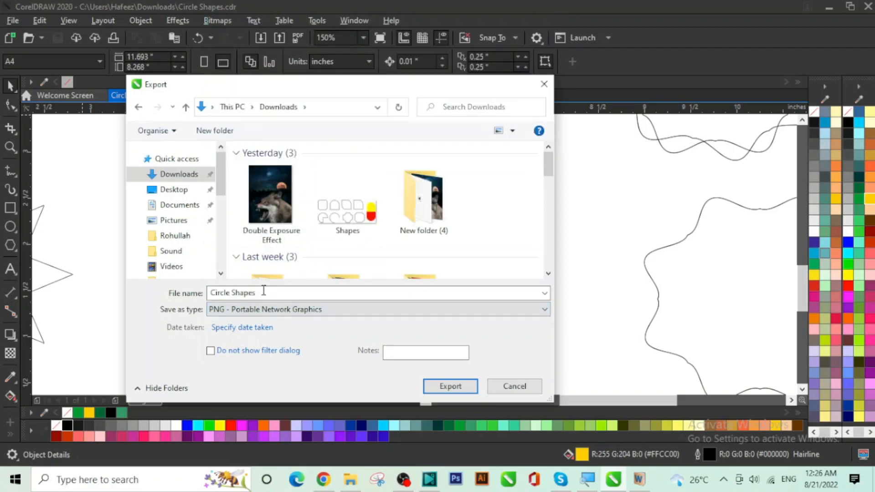
click(456, 388)
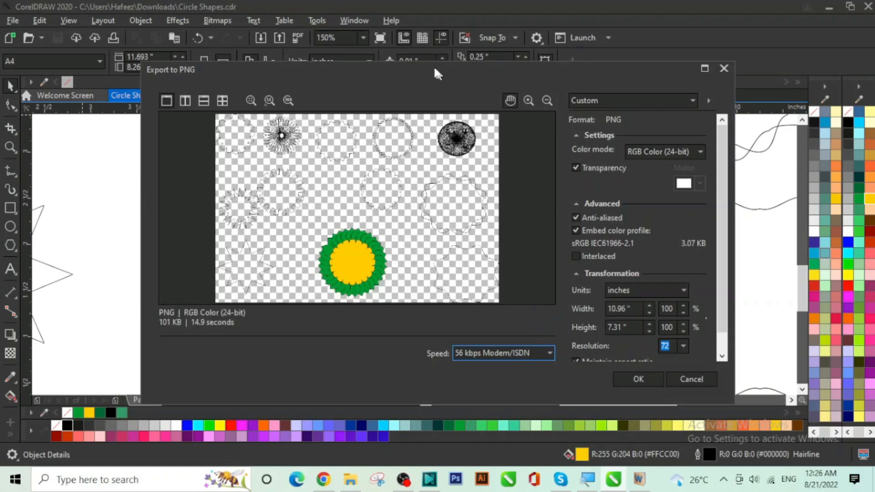
Set the PNG export resolution to 300 and complete the export
drag(435, 69, 399, 30)
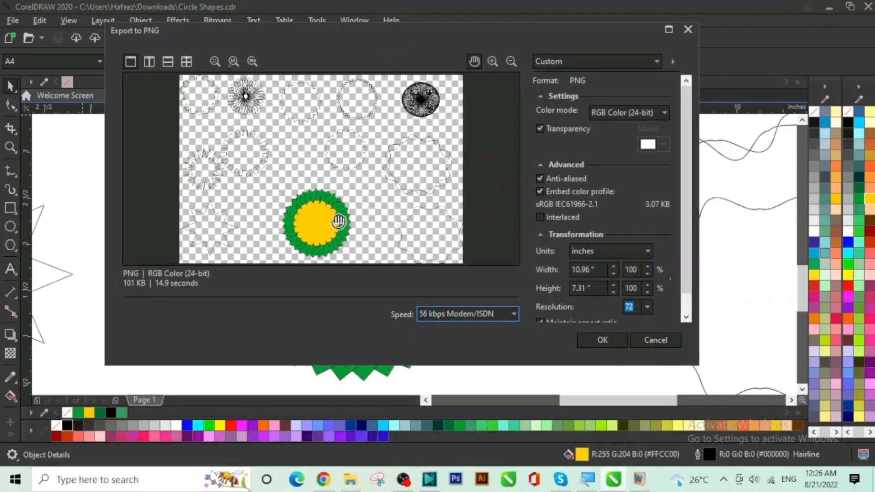
click(646, 307)
click(631, 369)
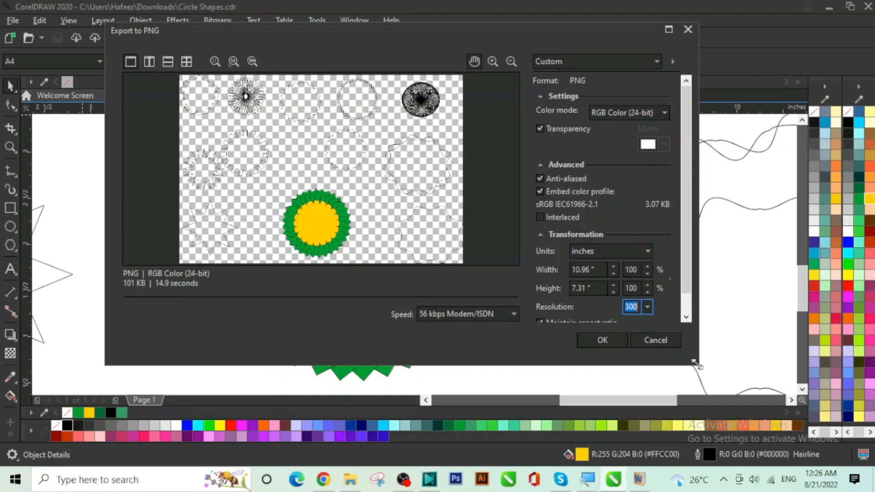
drag(699, 366, 752, 407)
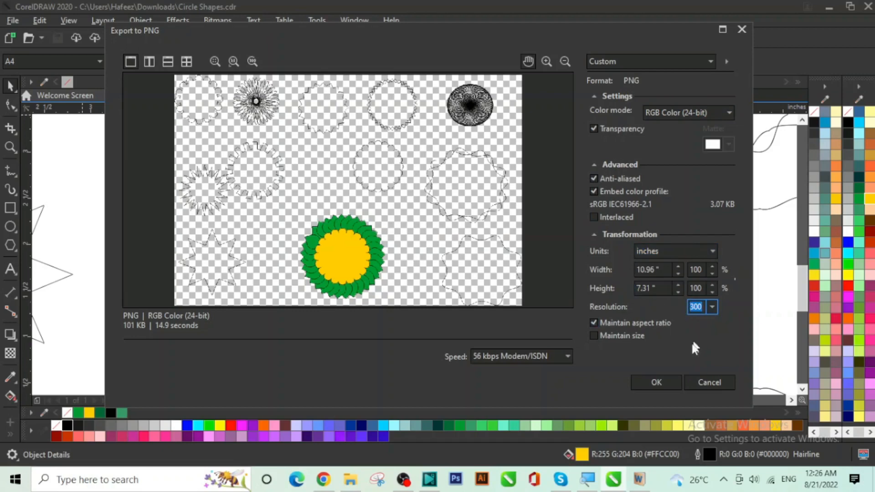
click(662, 384)
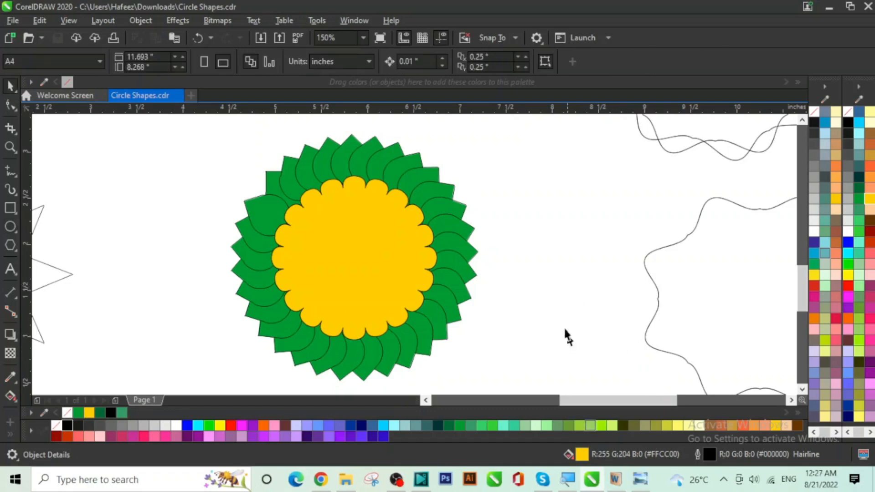
Examine the exported Circle Shapes image up close in Windows Photo Viewer, covering the rosette and the outline patterns, and return to CorelDRAW
click(641, 479)
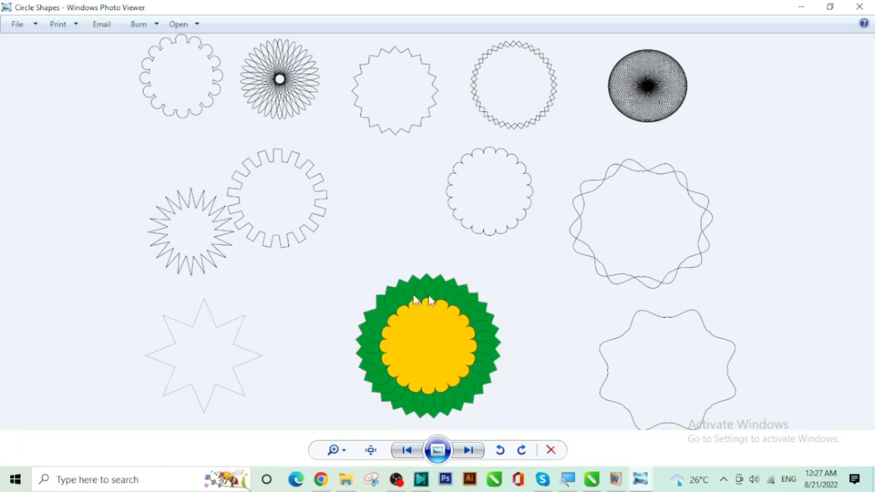
scroll(419, 389, up, 5)
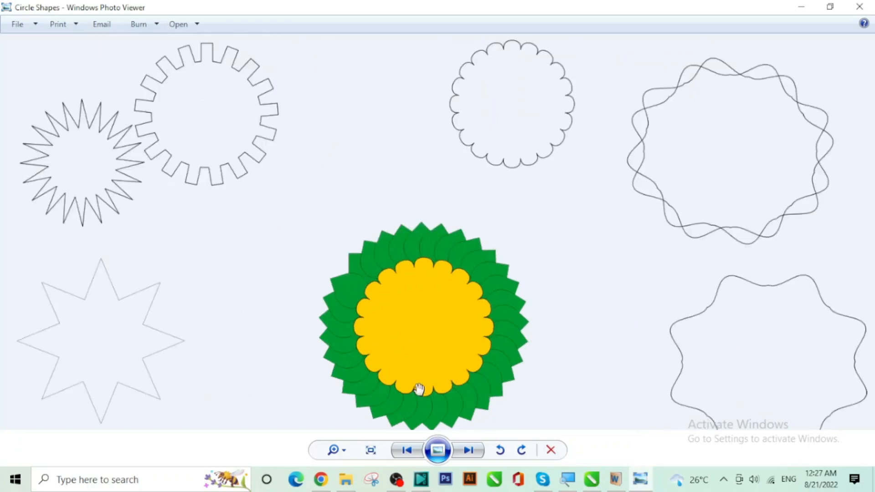
scroll(419, 389, up, 1)
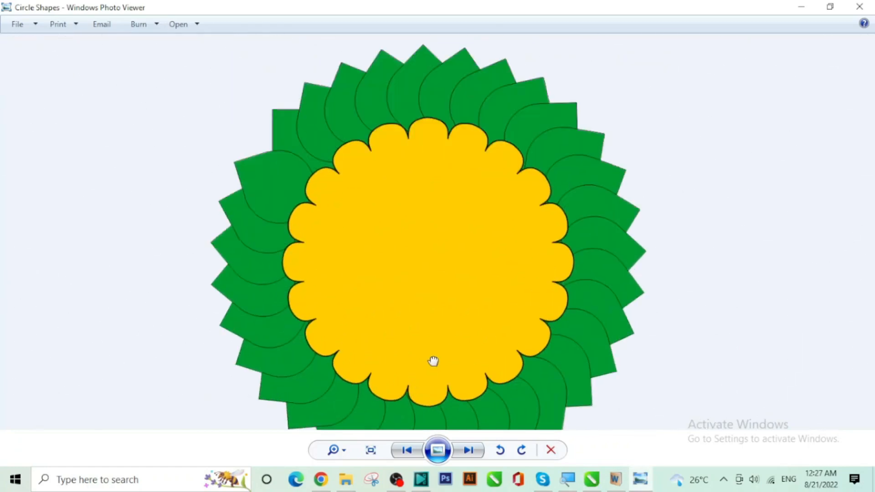
drag(433, 359, 437, 318)
scroll(432, 335, down, 1)
drag(641, 250, 268, 255)
scroll(483, 276, down, 1)
drag(507, 146, 506, 288)
scroll(707, 83, up, 2)
scroll(733, 94, up, 1)
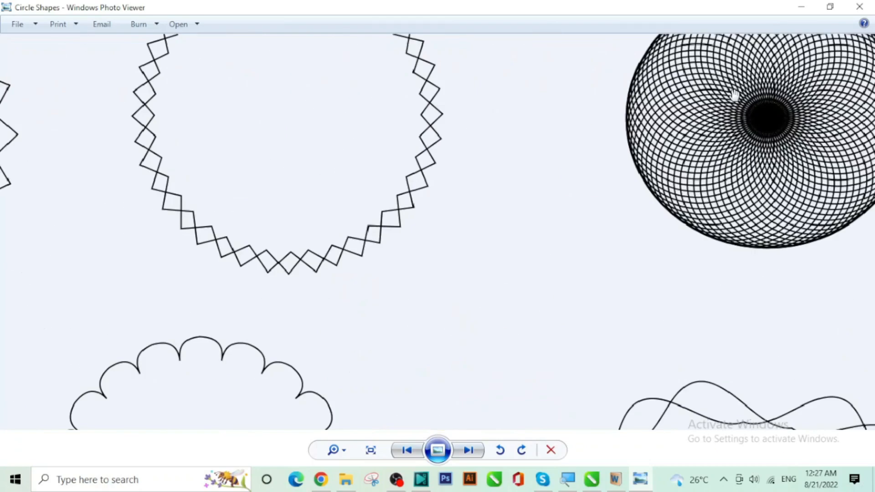
scroll(751, 102, down, 1)
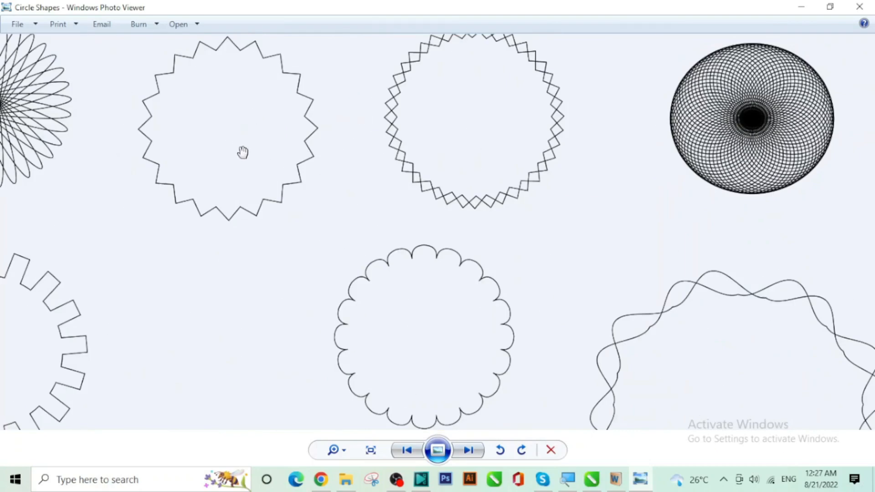
scroll(248, 161, down, 2)
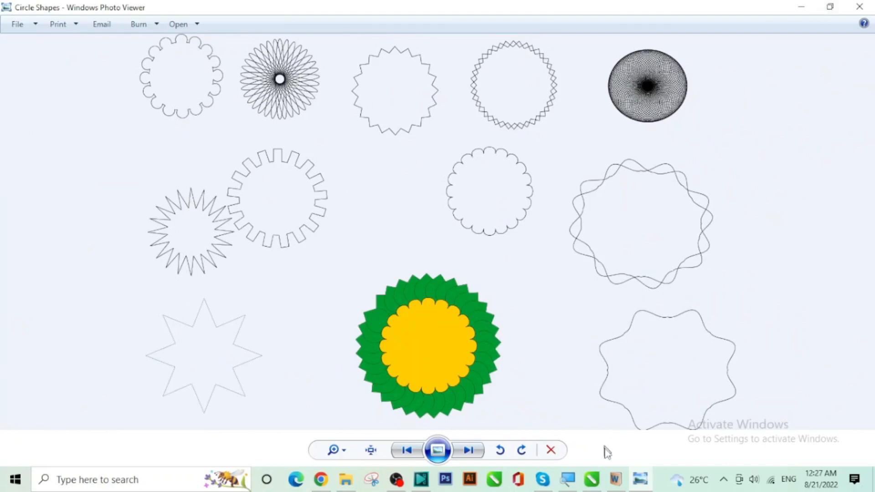
click(592, 479)
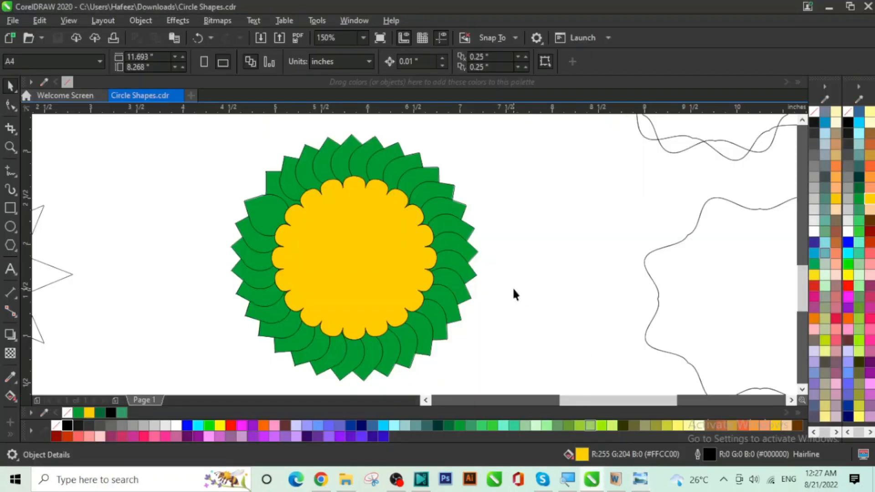